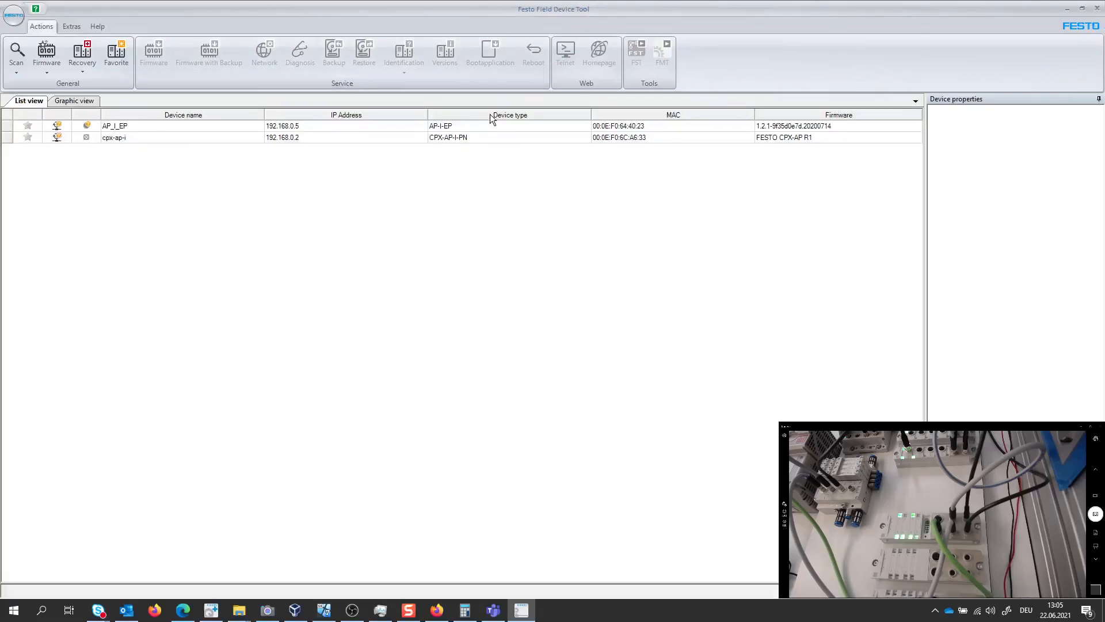
View the AP-I-EP web terminal in Edge, and the Support Portal download entry for FFT - Festo Field Device Tool in Firefox
{"action": "left_click", "coordinate": [183, 611]}
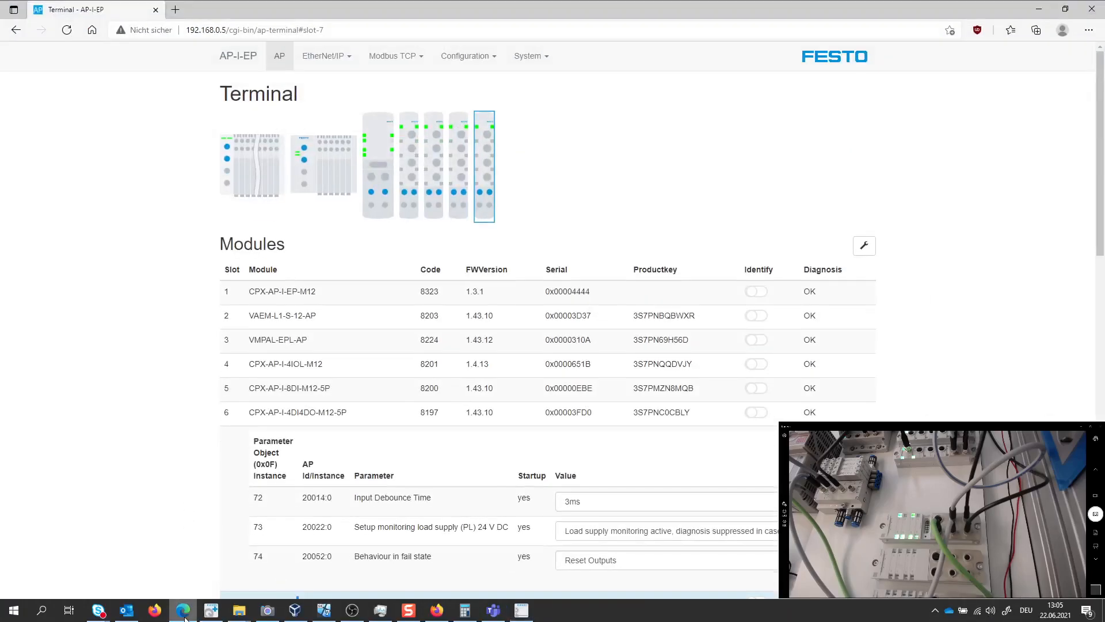
{"action": "left_click", "coordinate": [183, 611]}
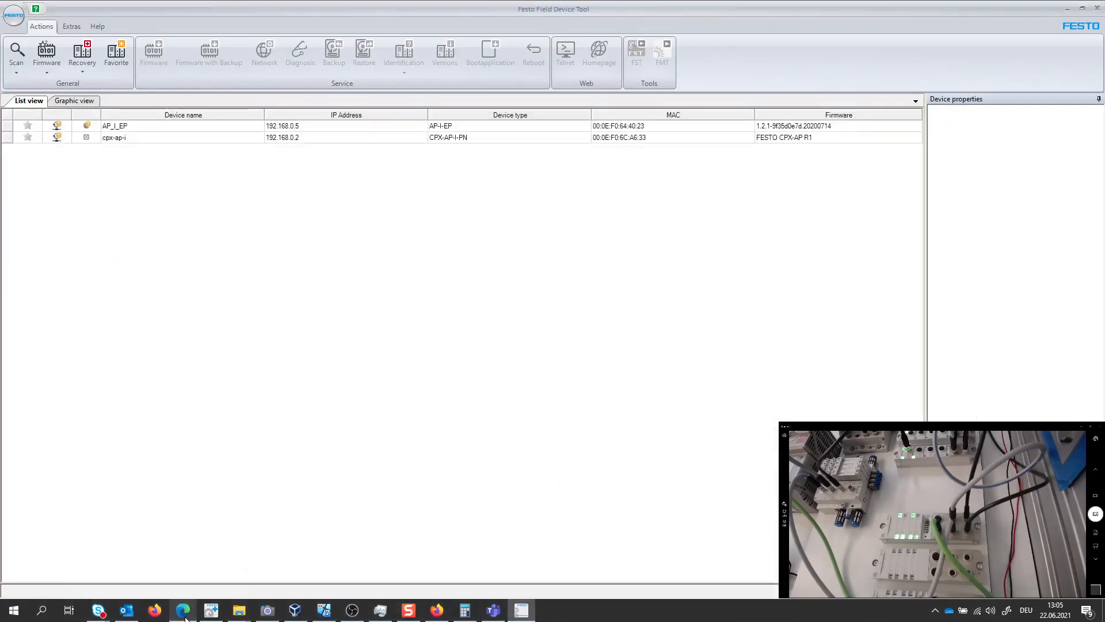
{"action": "left_click", "coordinate": [441, 611]}
{"action": "left_click", "coordinate": [167, 15]}
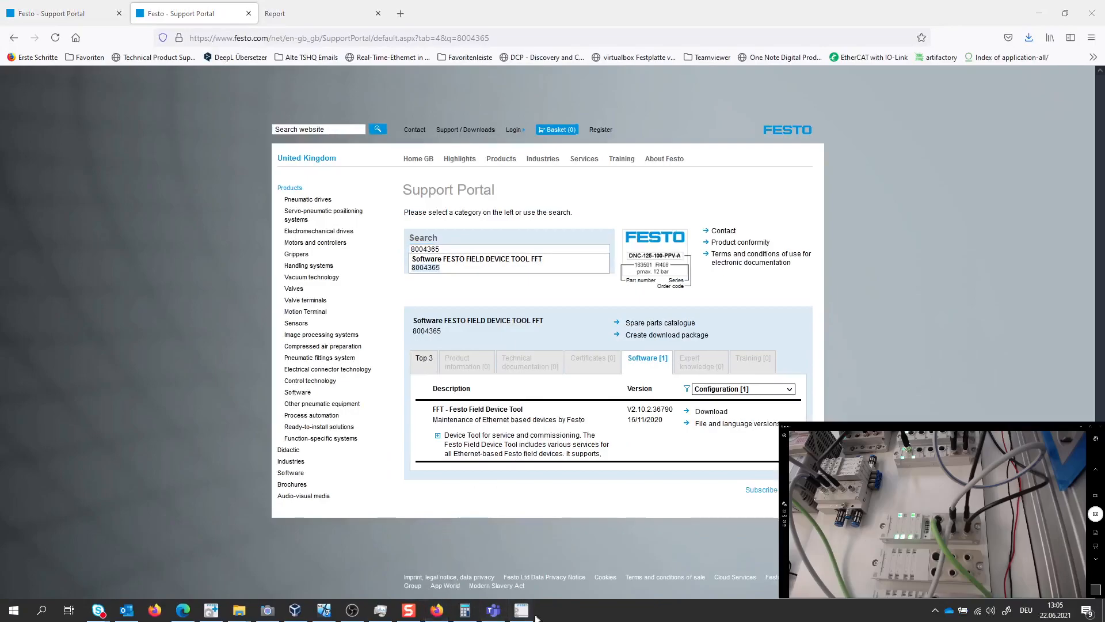
Switch back to the Festo Field Device Tool and scan the network for connected devices
{"action": "left_click", "coordinate": [522, 610]}
{"action": "left_click", "coordinate": [19, 60]}
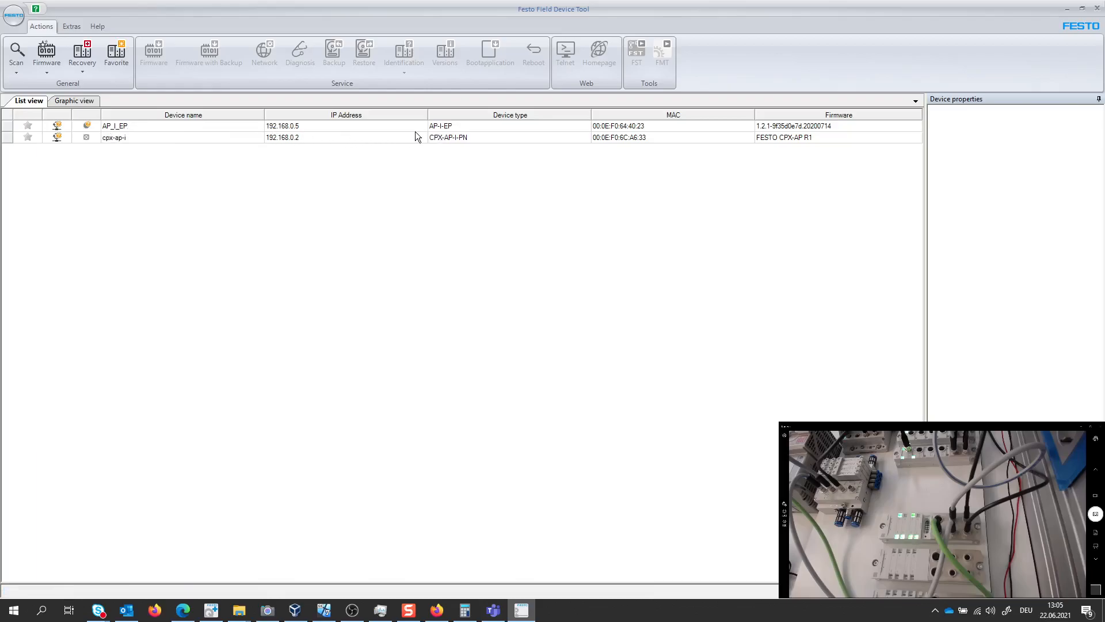
Examine the firmware versions available for CPX-AP-I-EP in the online firmware repository, and close the repository
{"action": "left_click", "coordinate": [71, 27]}
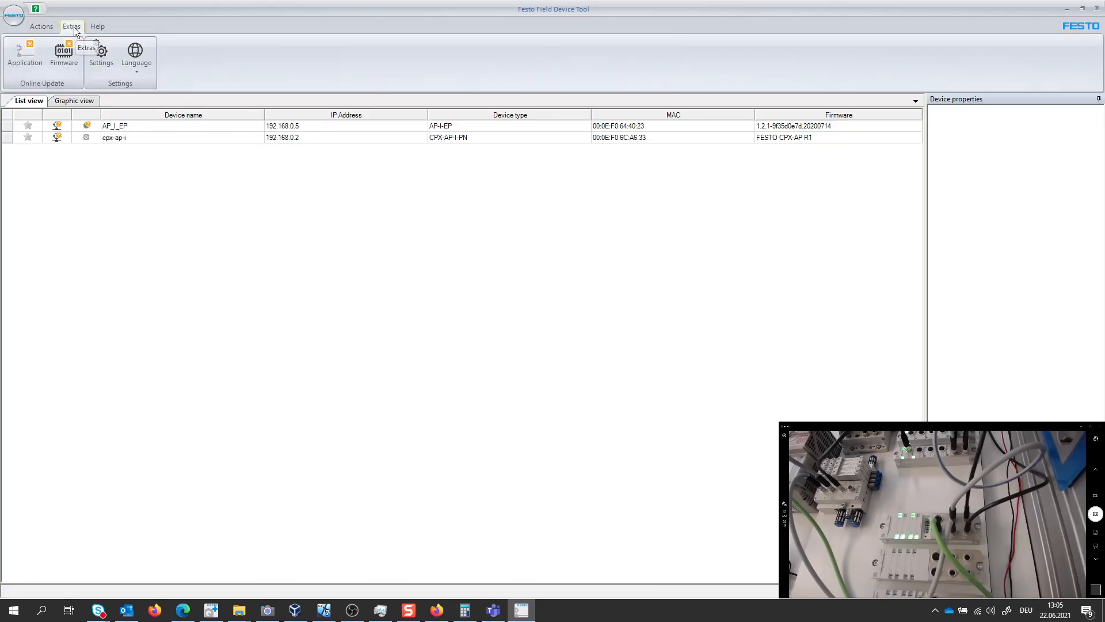
{"action": "left_click", "coordinate": [57, 57]}
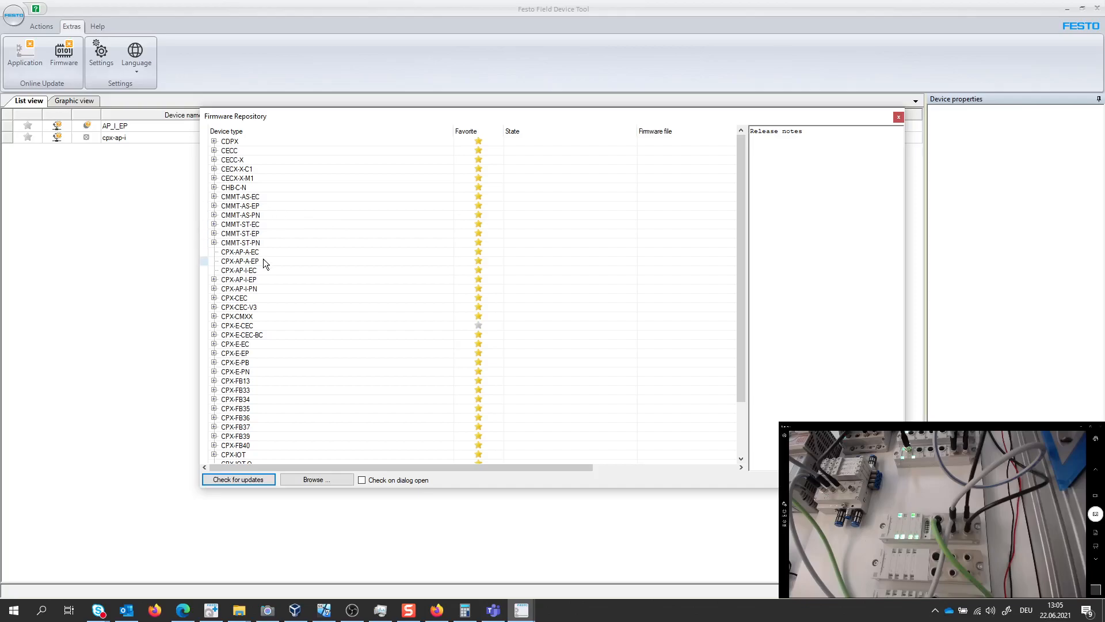
{"action": "scroll", "coordinate": [264, 261], "scroll_direction": "down", "scroll_amount": 1}
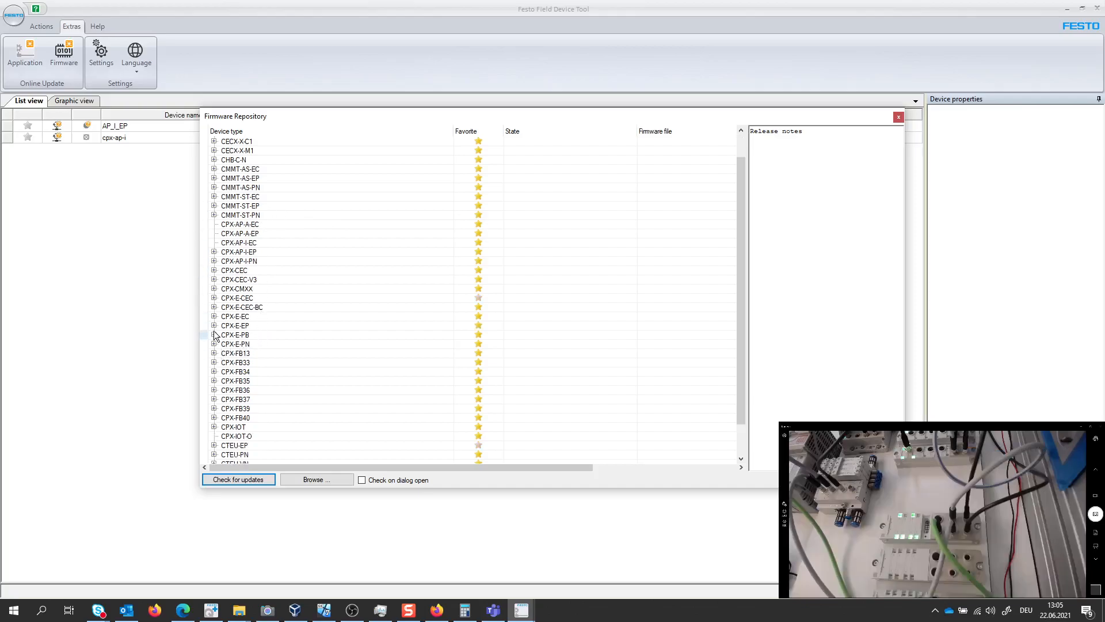
{"action": "left_click", "coordinate": [214, 253]}
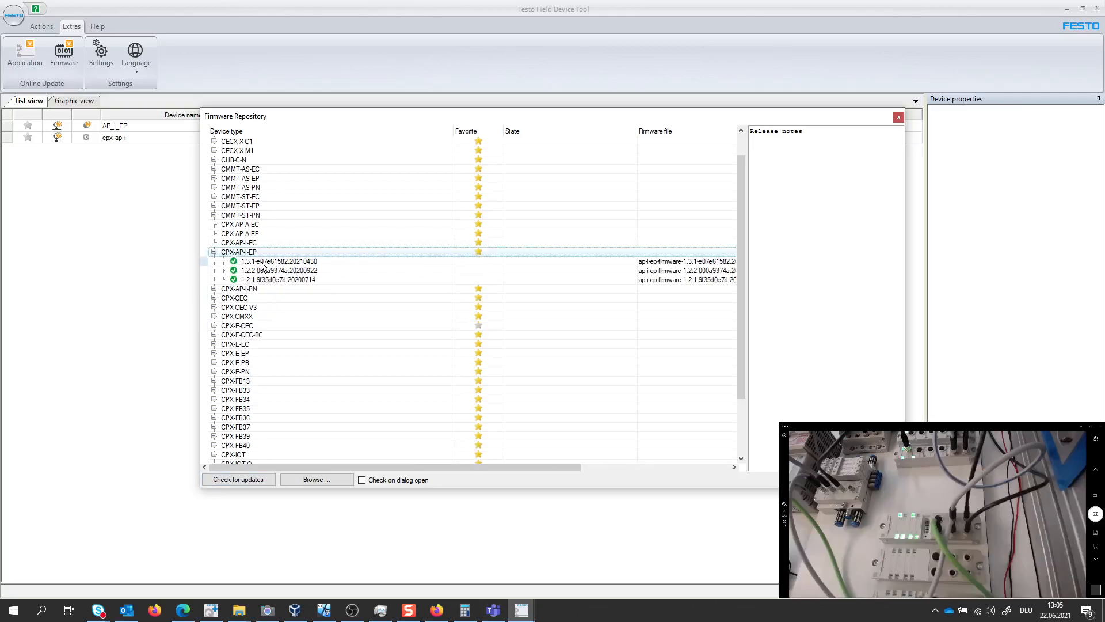
{"action": "left_click", "coordinate": [898, 117]}
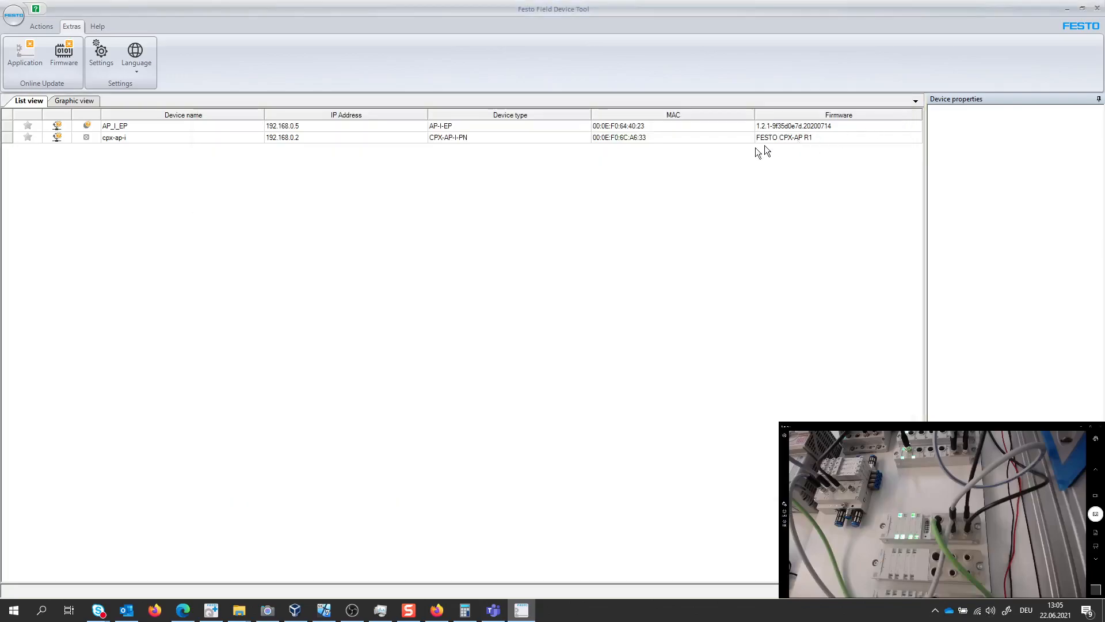
Open the firmware downloader for device AP_I_EP and connect to the device
{"action": "left_click", "coordinate": [139, 127]}
{"action": "right_click", "coordinate": [139, 127]}
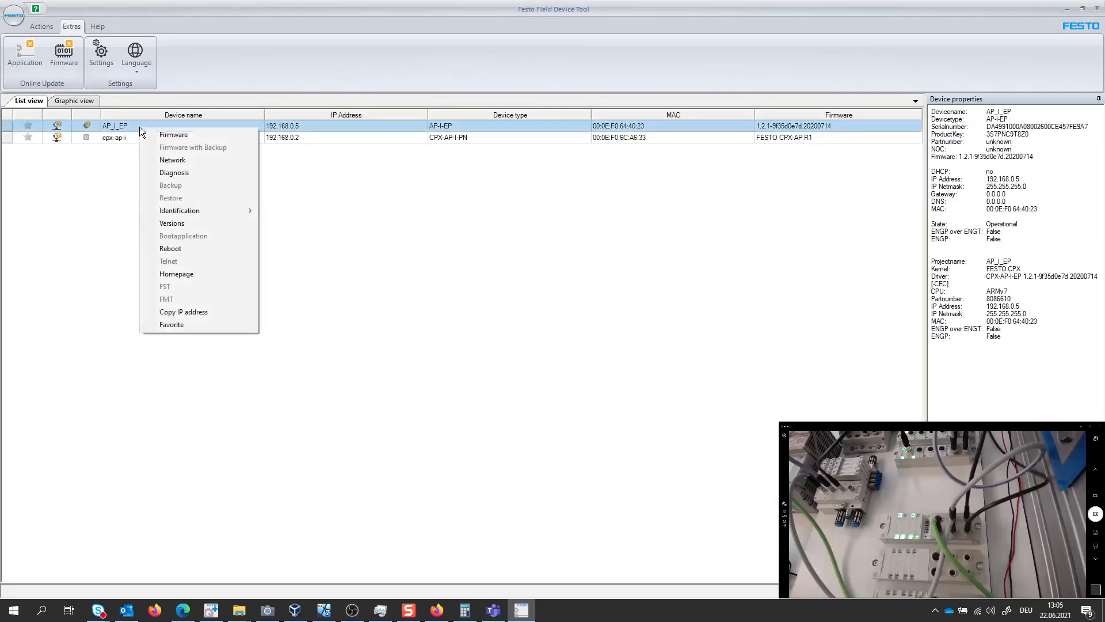
{"action": "left_click", "coordinate": [172, 135]}
{"action": "left_click", "coordinate": [591, 343]}
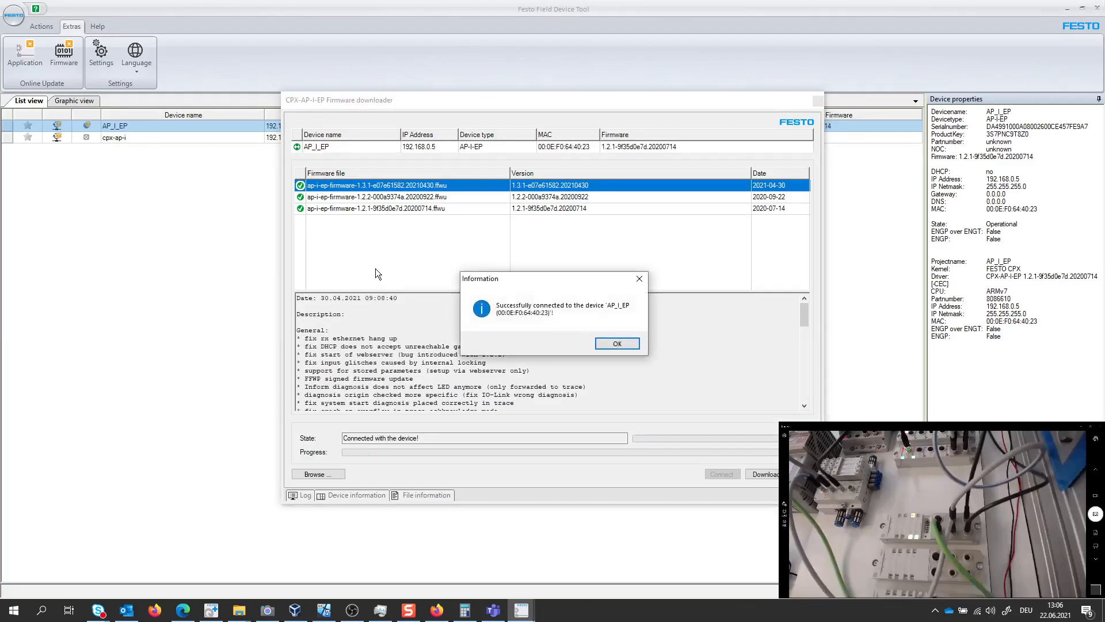
{"action": "left_click", "coordinate": [620, 341]}
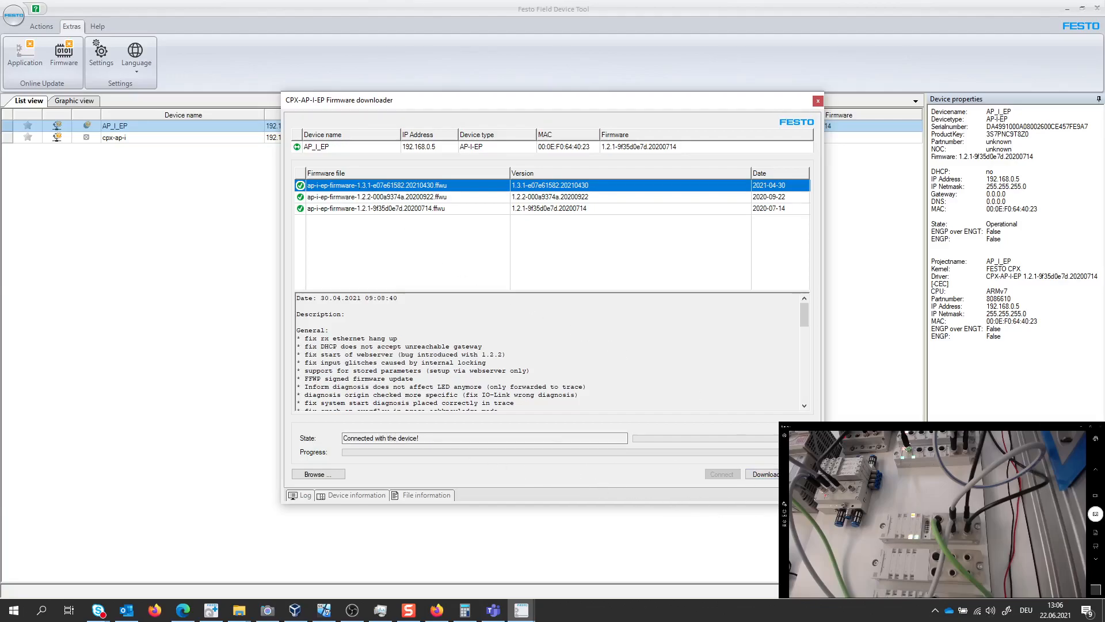
Download the firmware file ap-i-ep-firmware-1.3.1-e07e61582.20210430.ffwu to AP_I_EP, confirm it, and bring up the update report
{"action": "left_click", "coordinate": [758, 474]}
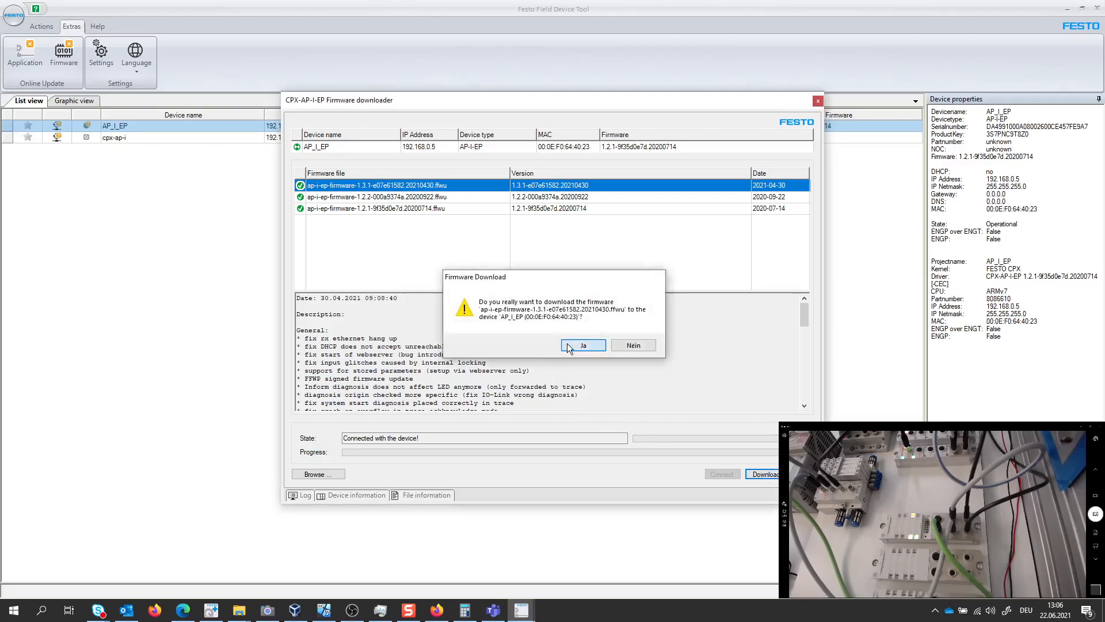
{"action": "left_click", "coordinate": [583, 345]}
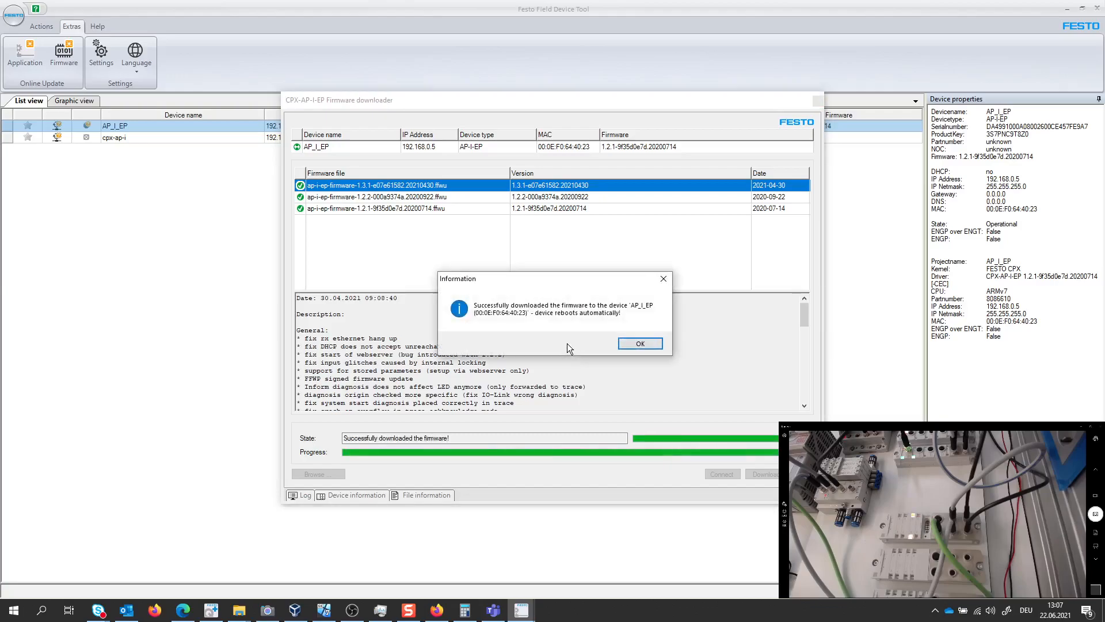
{"action": "left_click", "coordinate": [626, 344]}
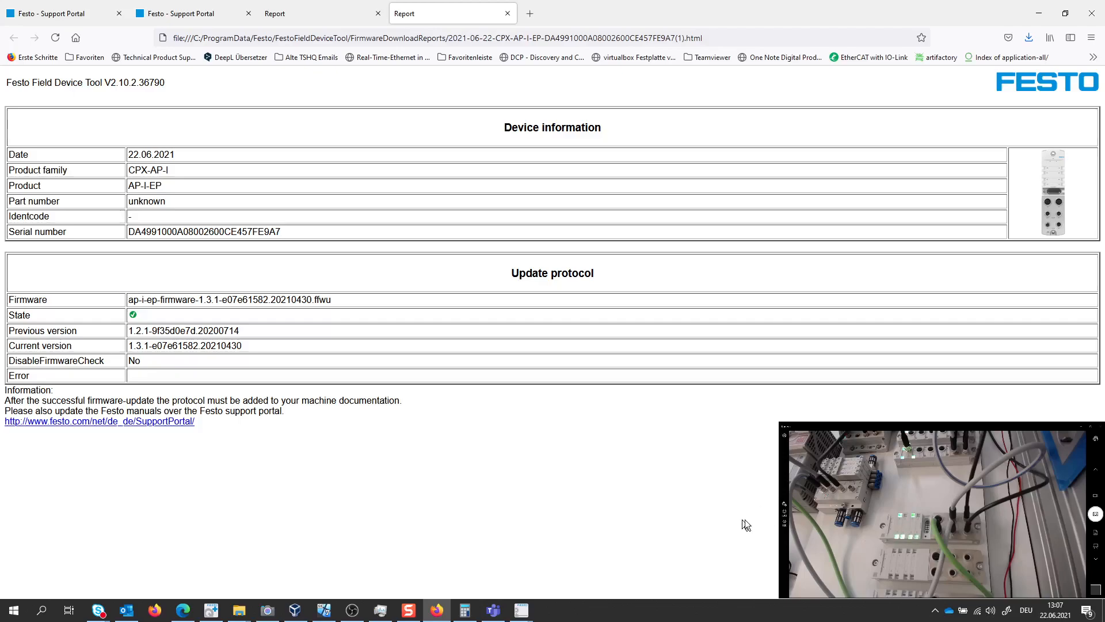
Return to the Festo Field Device Tool, close the firmware downloader, and check AP_I_EP's firmware version in the device list and properties
{"action": "mouse_move", "coordinate": [521, 609]}
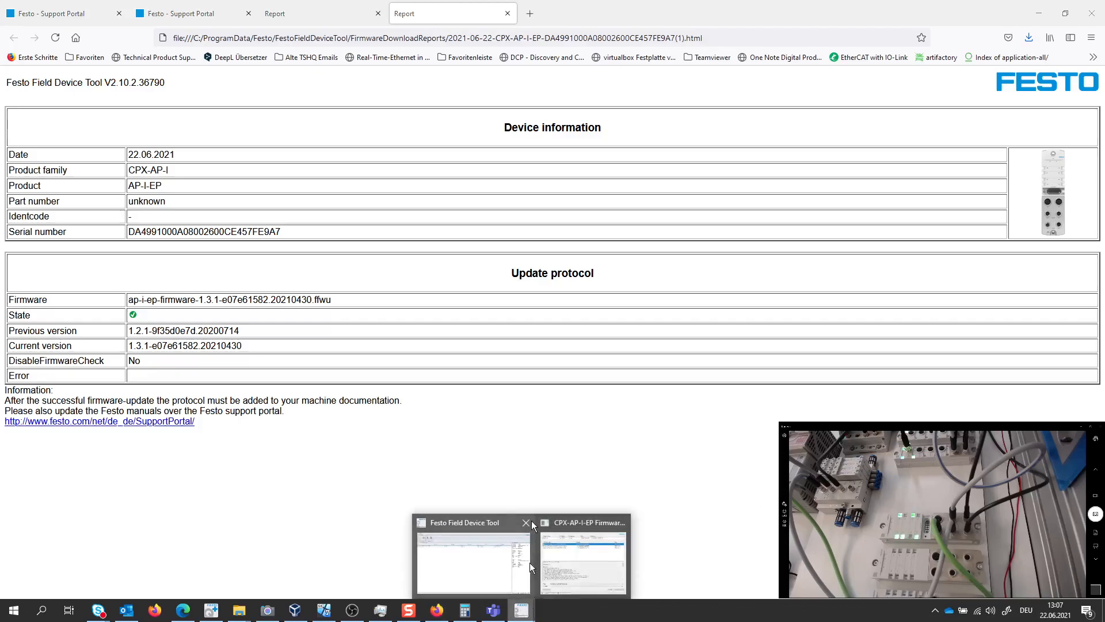
{"action": "left_click", "coordinate": [468, 558]}
{"action": "left_click", "coordinate": [818, 101]}
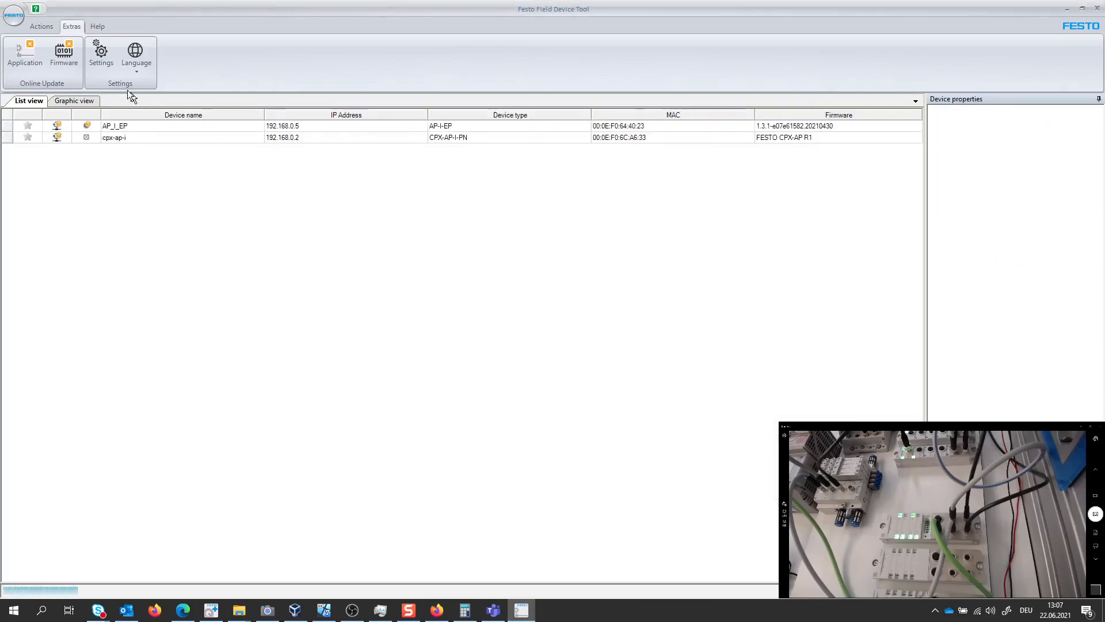
{"action": "left_click", "coordinate": [38, 26]}
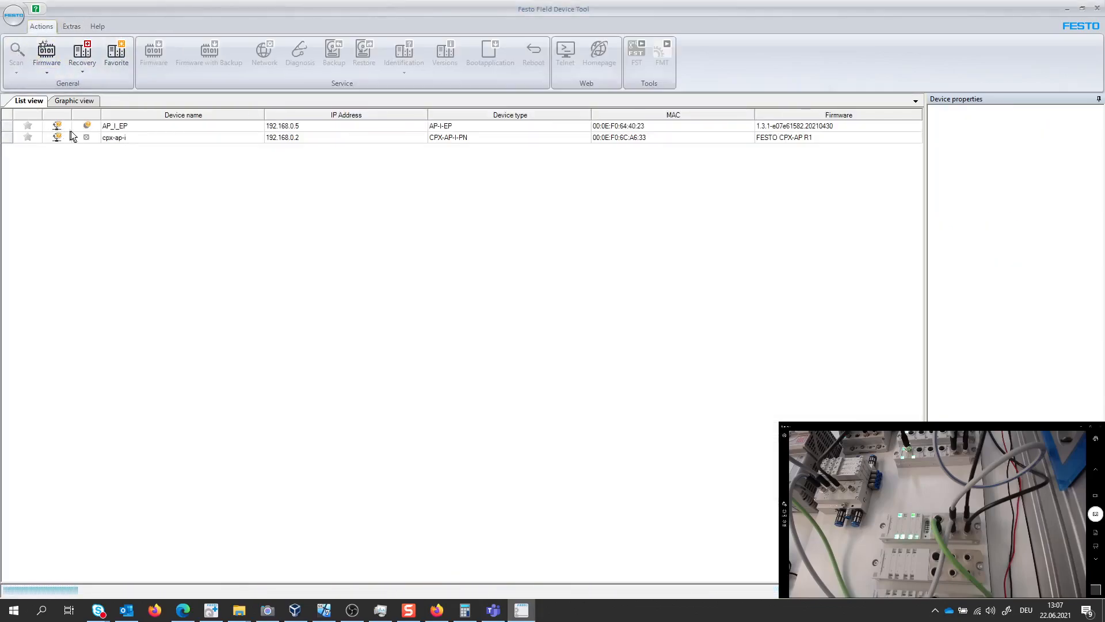
{"action": "left_click", "coordinate": [779, 128]}
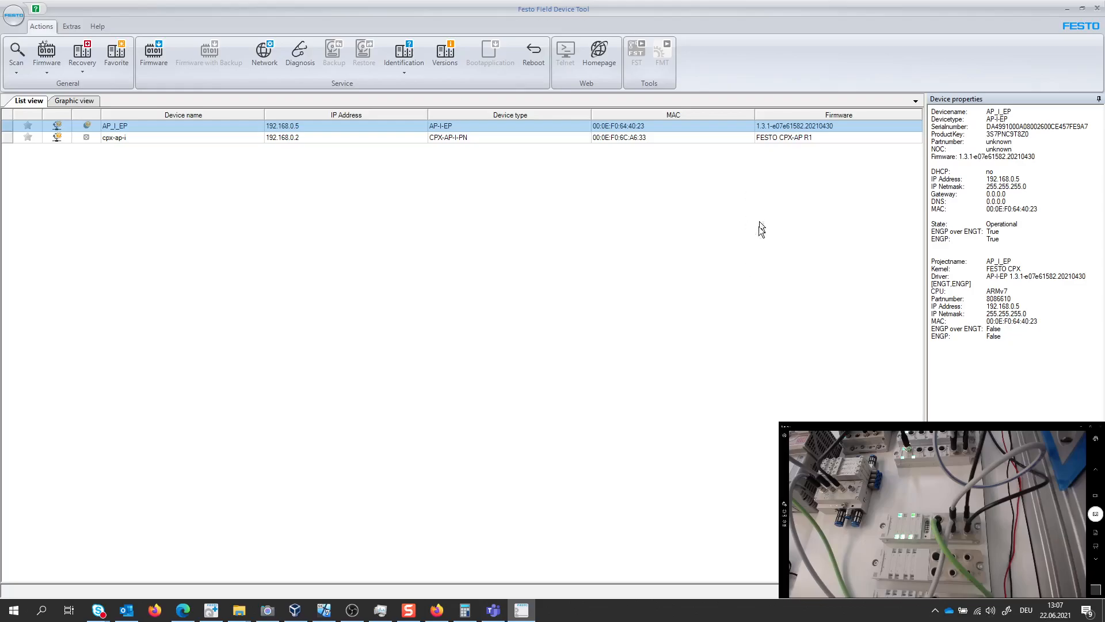
Switch to the AP-I-EP web interface in Edge and open its firmware upload page
{"action": "left_click", "coordinate": [183, 611]}
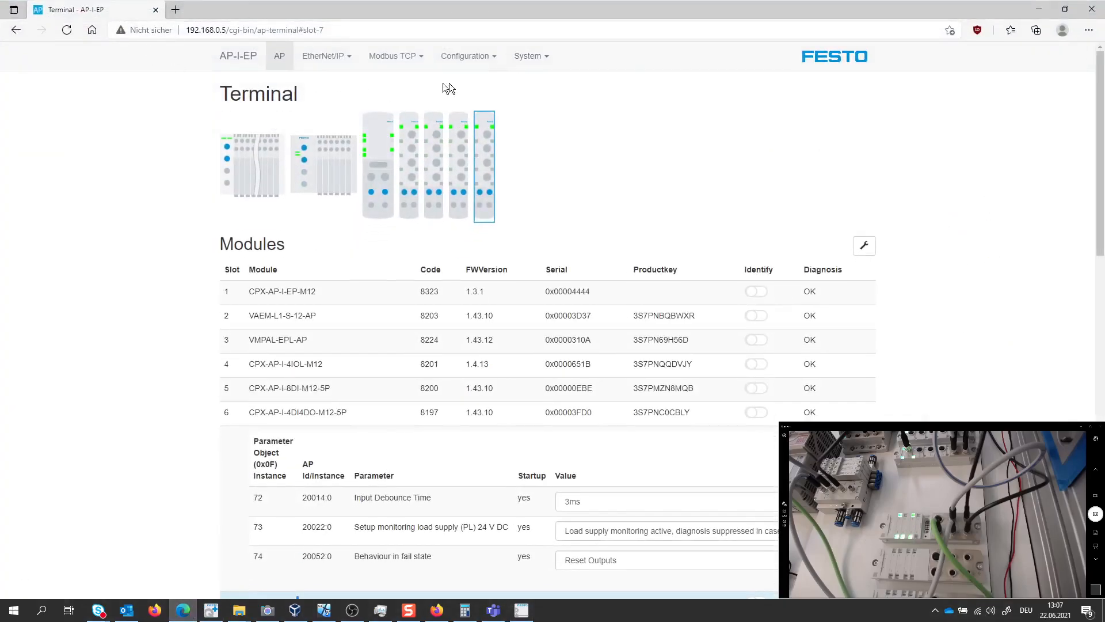
{"action": "left_click", "coordinate": [488, 64]}
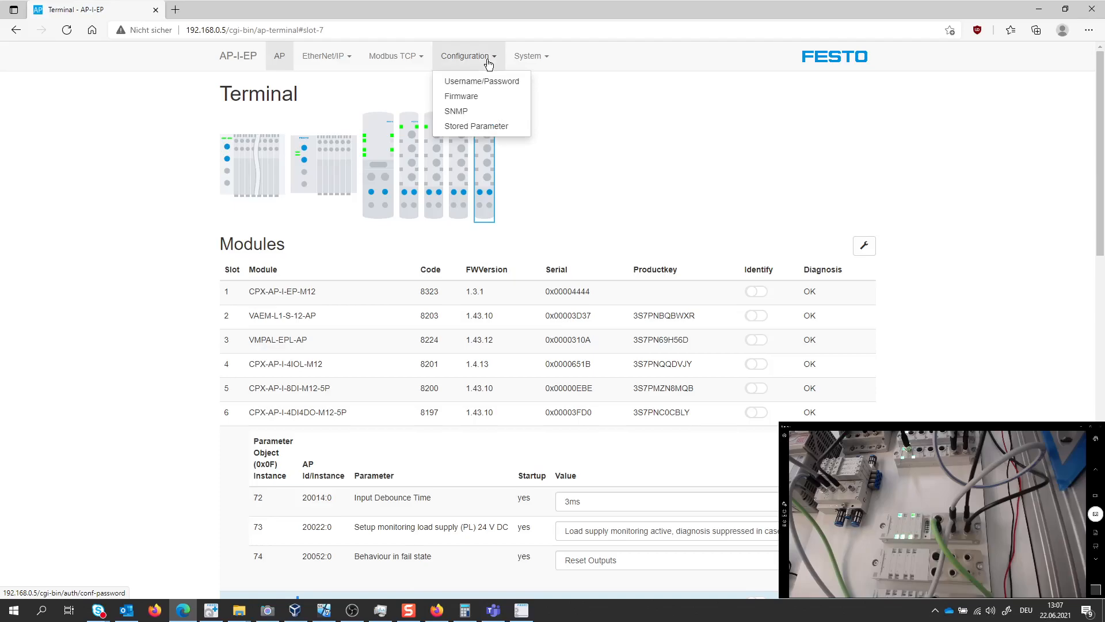
{"action": "left_click", "coordinate": [470, 99]}
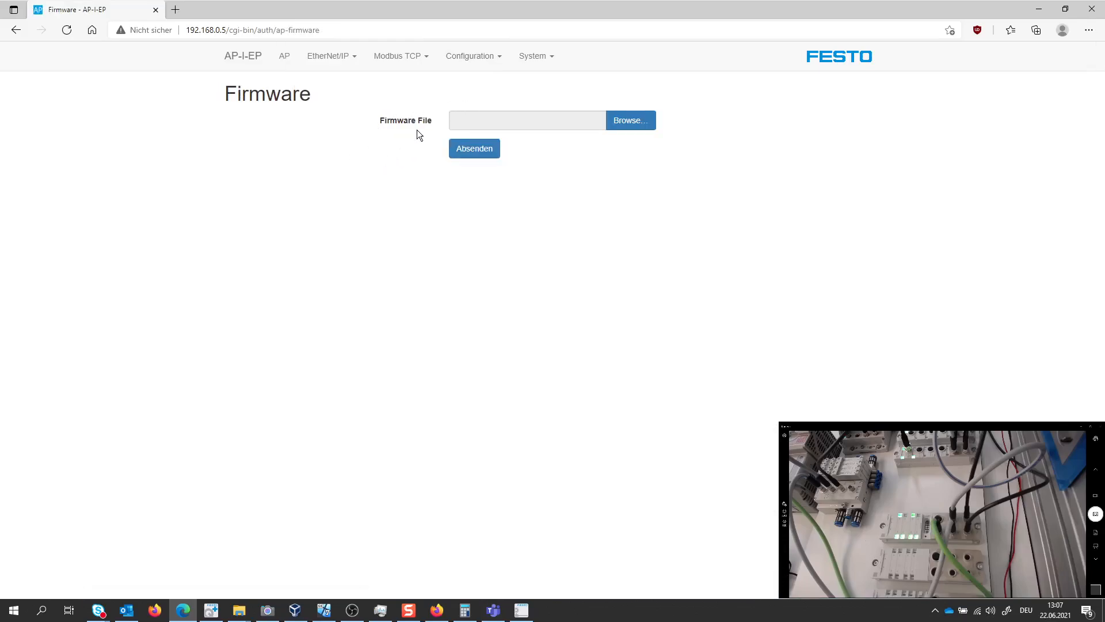
Switch to Firefox, show the Support Portal software for CPX-AP-I-EP-M12, and bring up the firmware 1.3.1 download without saving it
{"action": "left_click", "coordinate": [436, 611]}
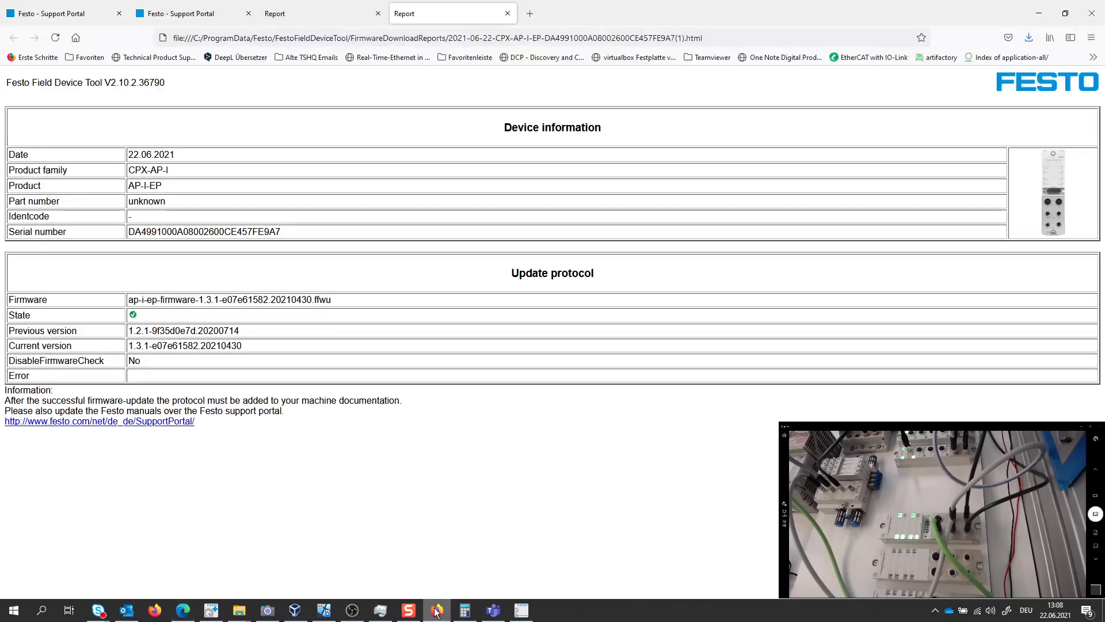
{"action": "left_click", "coordinate": [192, 15]}
{"action": "left_click", "coordinate": [65, 14]}
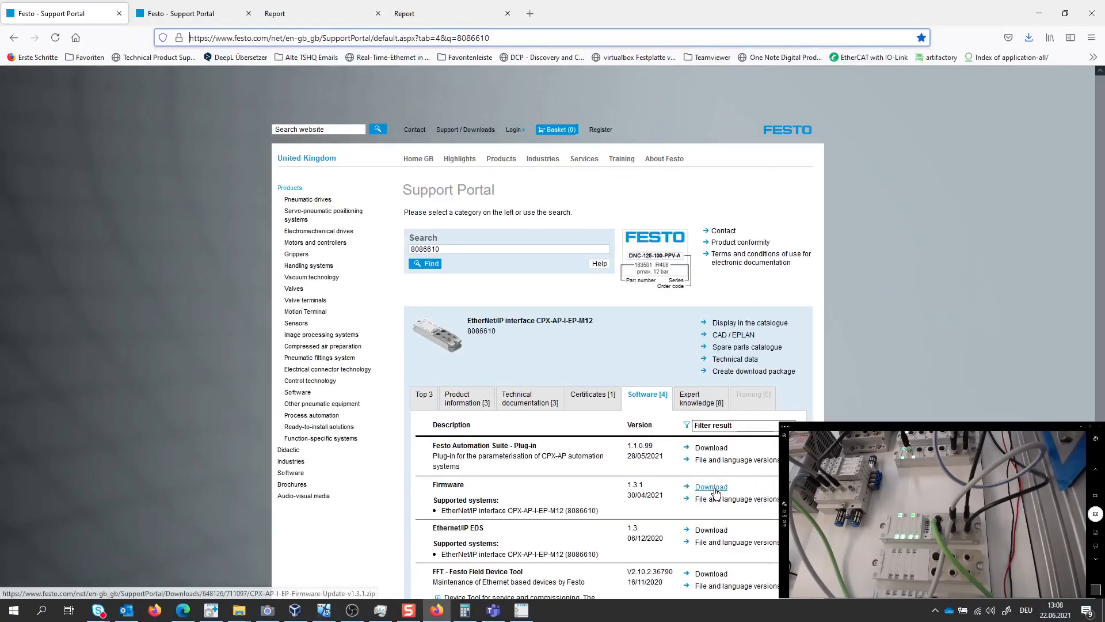
{"action": "left_click", "coordinate": [769, 448]}
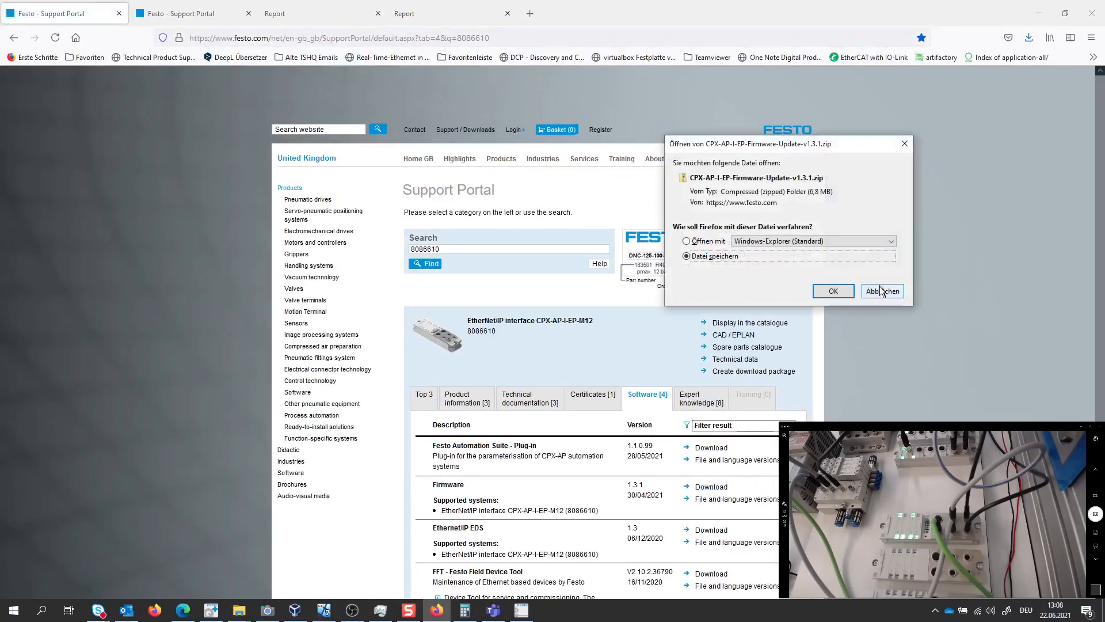
{"action": "left_click", "coordinate": [881, 291]}
Download CPX-AP-I-EP-Firmware-Update-v1.2.2.zip from the firmware's file and language versions and save it in the Temp folder on the Desktop
{"action": "left_click", "coordinate": [723, 499]}
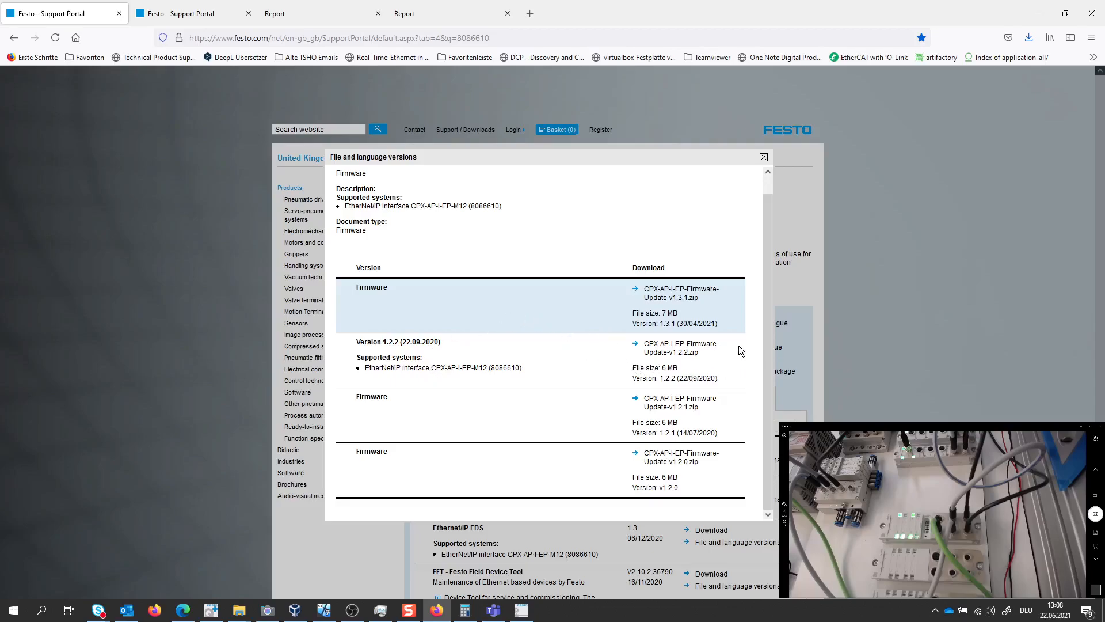
{"action": "left_click", "coordinate": [684, 350]}
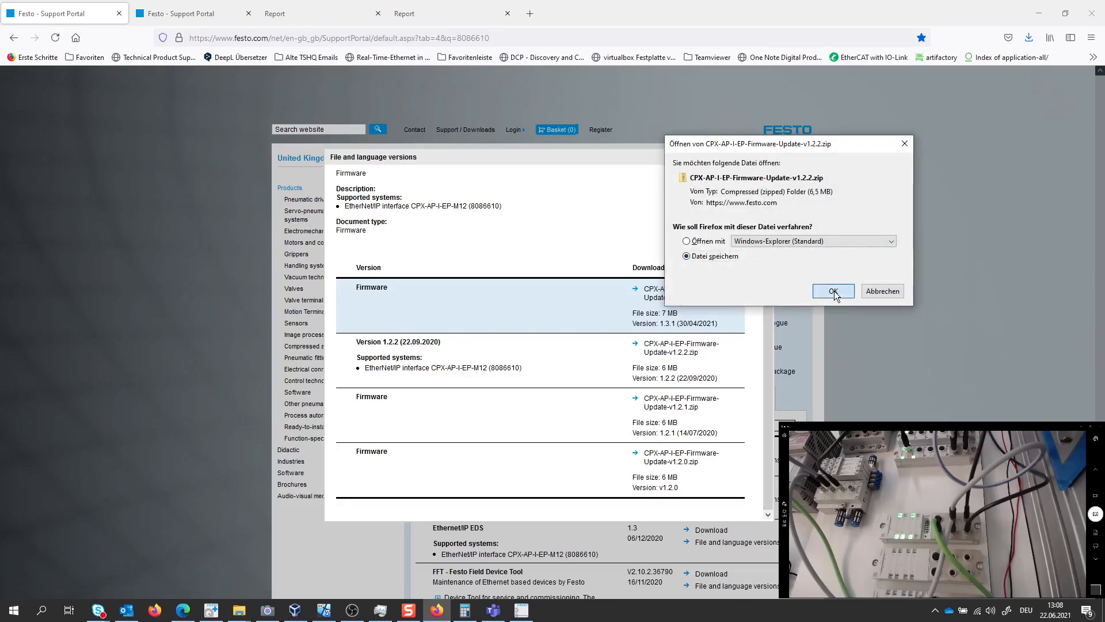
{"action": "left_click", "coordinate": [834, 291]}
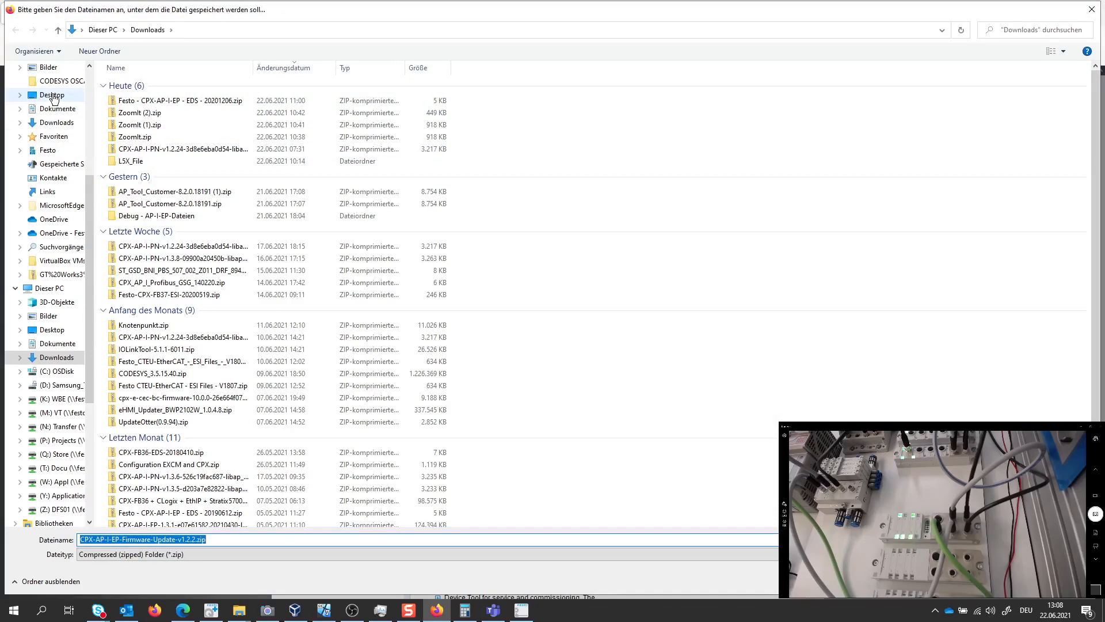
{"action": "left_click", "coordinate": [53, 96]}
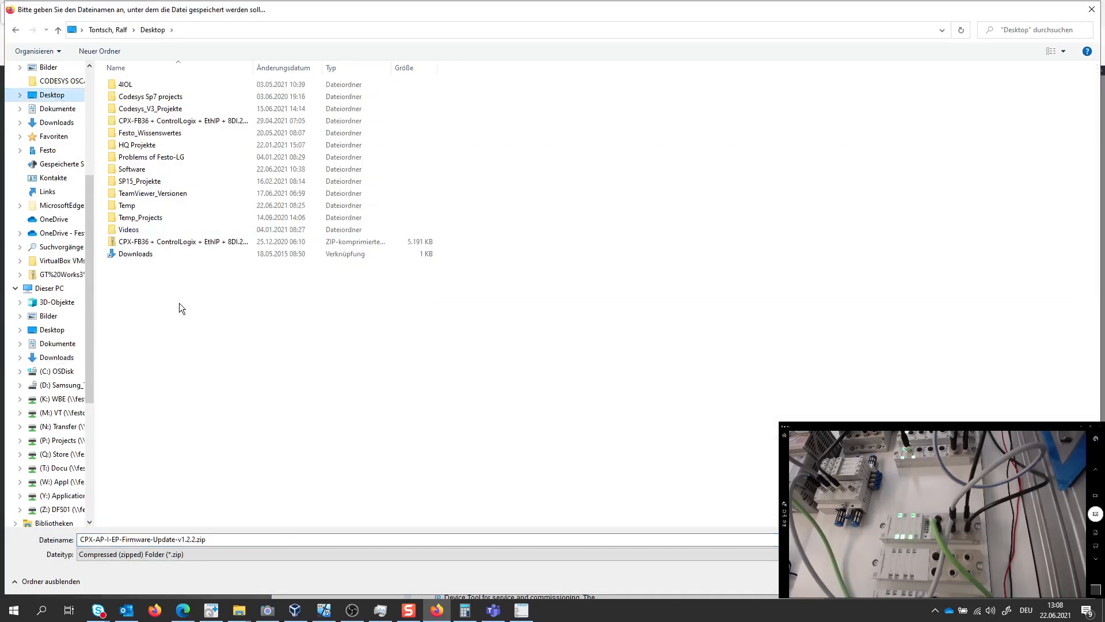
{"action": "double_click", "coordinate": [139, 206]}
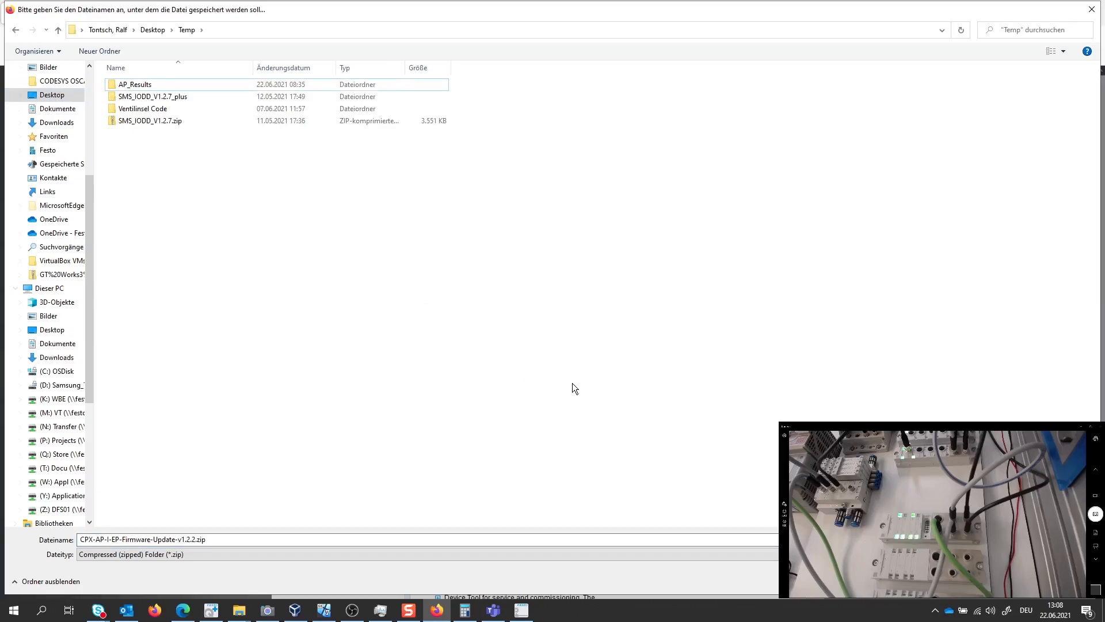
{"action": "key", "text": "Return"}
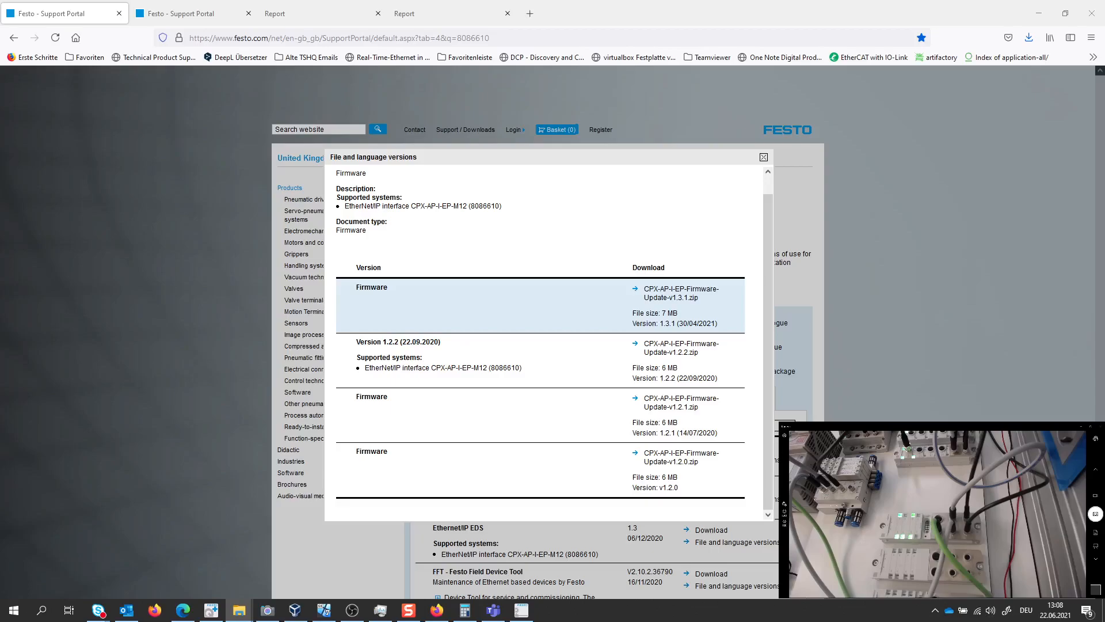
Open the Temp folder in File Explorer and extract CPX-AP-I-EP-Firmware-Update-v1.2.2.zip in place with 7-Zip
{"action": "left_click_drag", "start_coordinate": [1, 115], "coordinate": [626, 63]}
{"action": "double_click", "coordinate": [625, 64]}
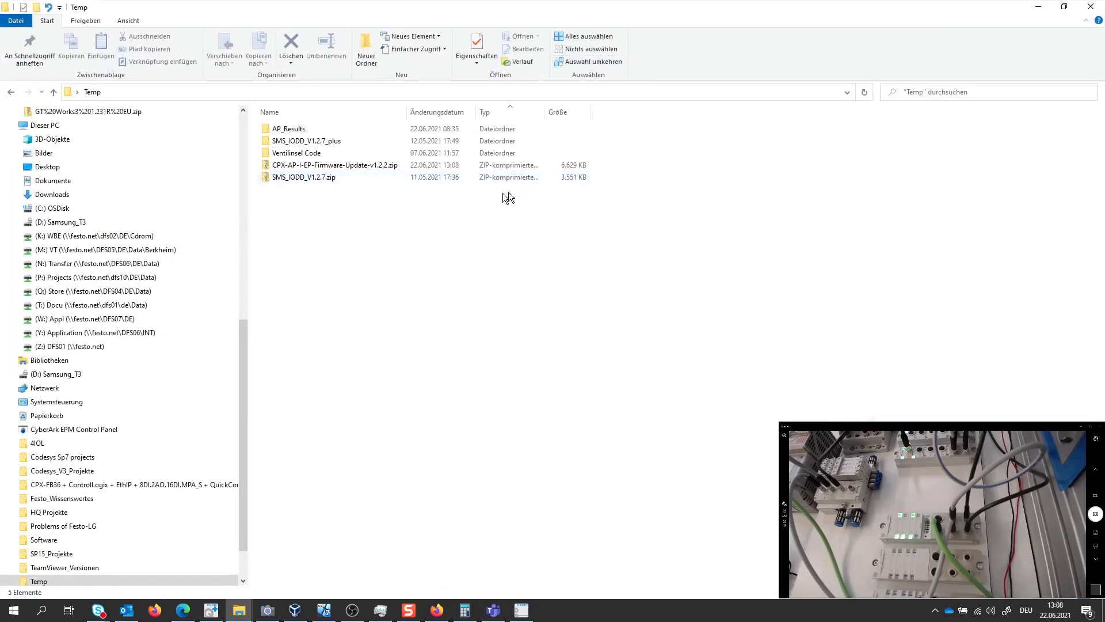
{"action": "right_click", "coordinate": [308, 165]}
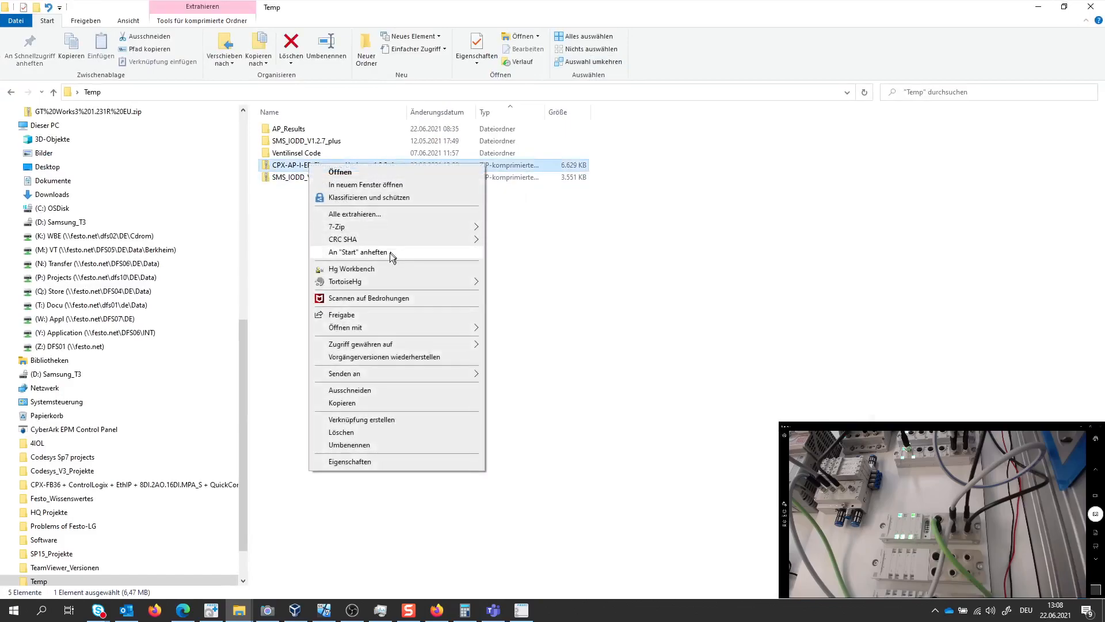
{"action": "mouse_move", "coordinate": [408, 228]}
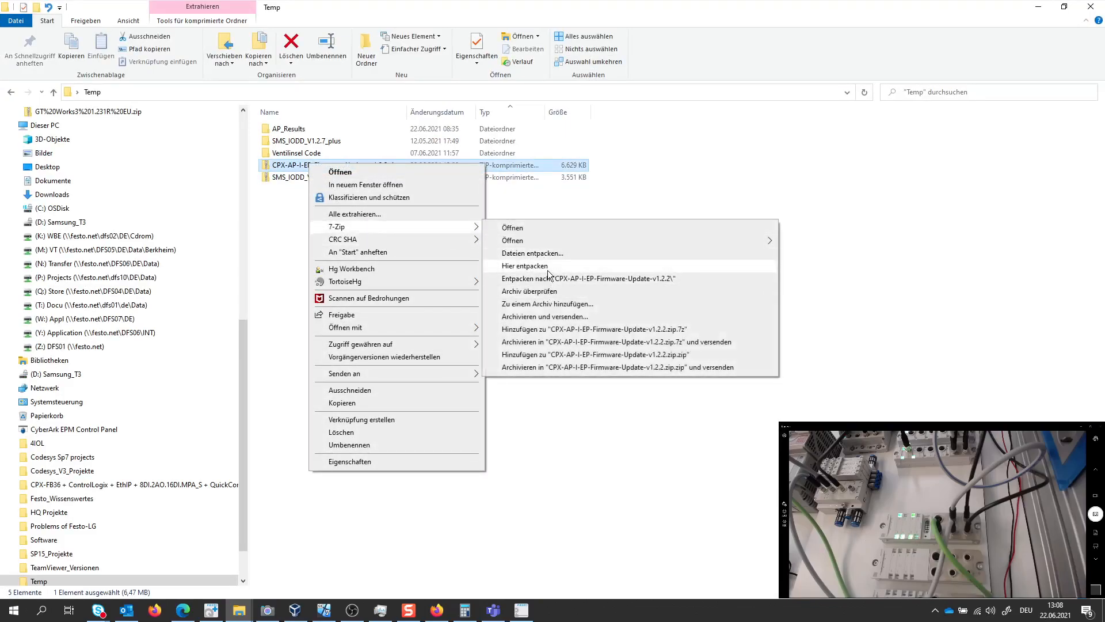
{"action": "left_click", "coordinate": [524, 266]}
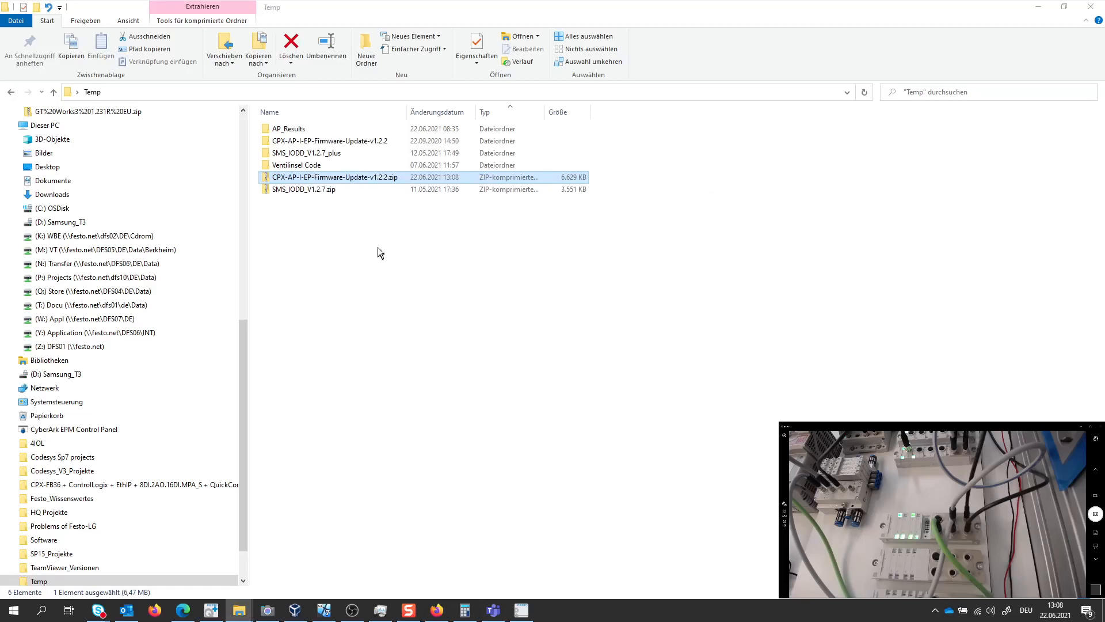
Open the extracted CPX-AP-I-EP-Firmware-Update-v1.2.2 folder, show the full name of its firmware file, and return to the web interface in Edge
{"action": "double_click", "coordinate": [297, 141]}
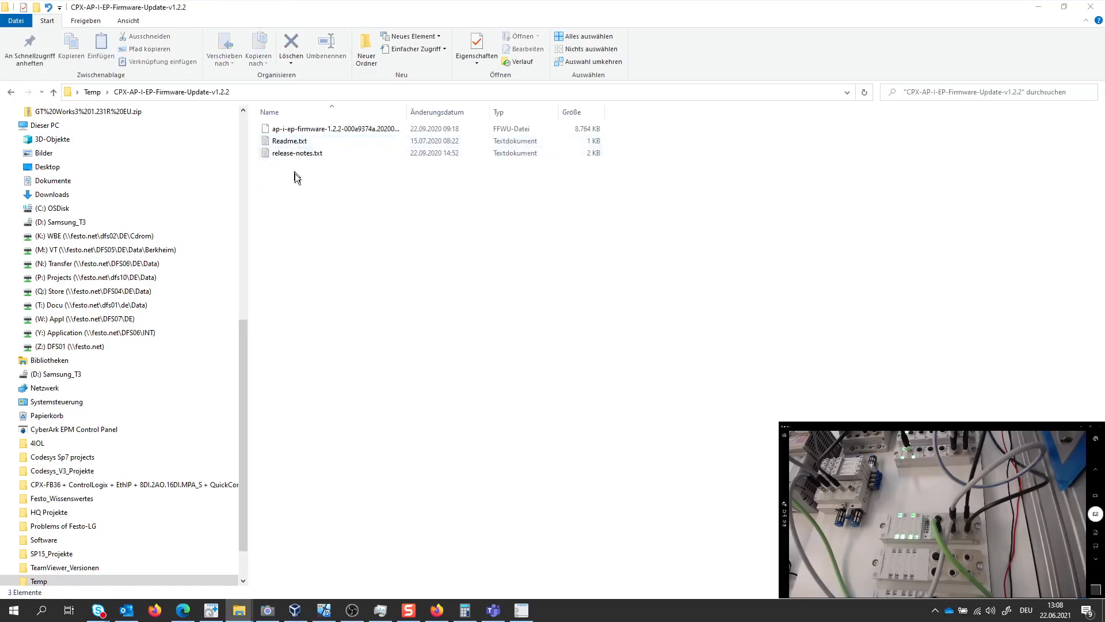
{"action": "left_click_drag", "start_coordinate": [406, 112], "coordinate": [523, 111]}
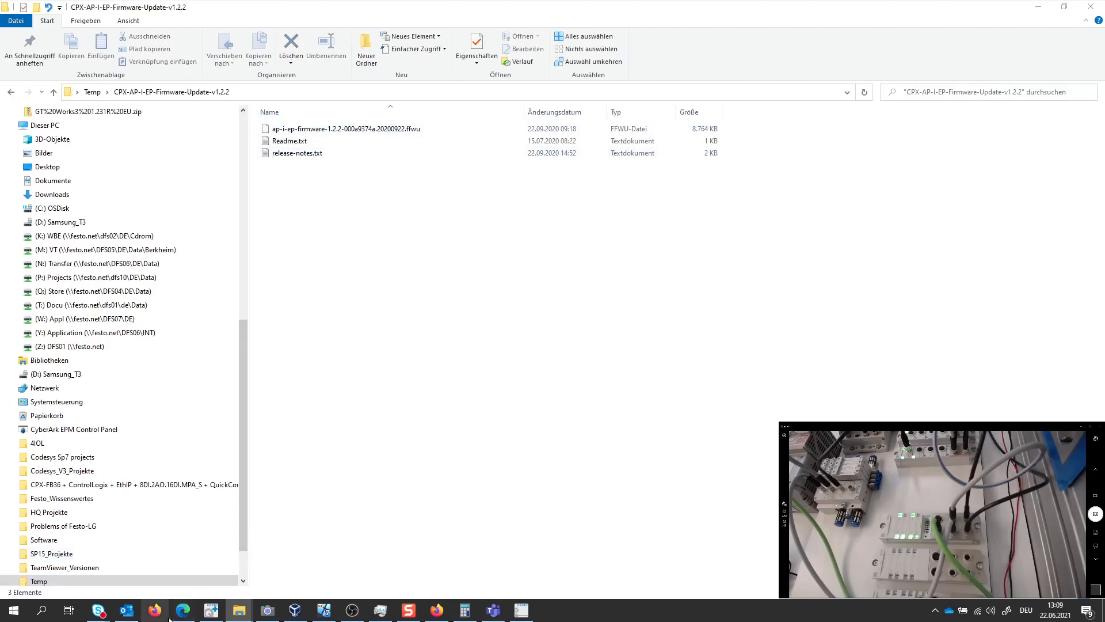
{"action": "mouse_move", "coordinate": [178, 613]}
{"action": "left_click", "coordinate": [185, 585]}
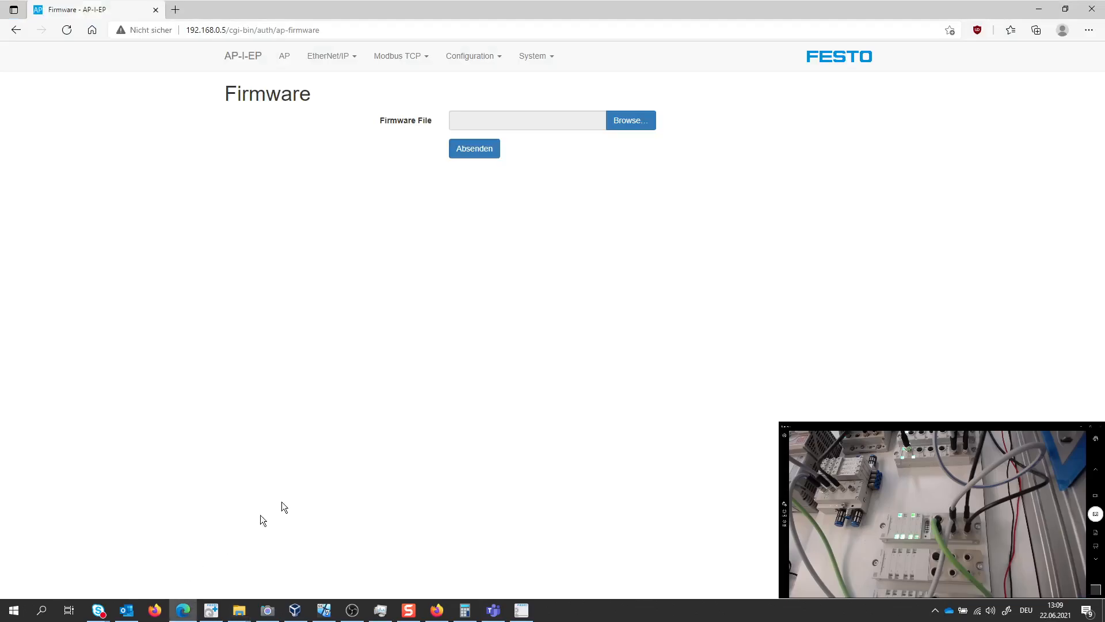
Try to update the module with the ap-i-ep-firmware-1.2.2-000a9374a.20200922.ffwu file from the CPX-AP-I-EP-Firmware-Update-v1.2.2 folder in Desktop > Temp
{"action": "left_click", "coordinate": [629, 120]}
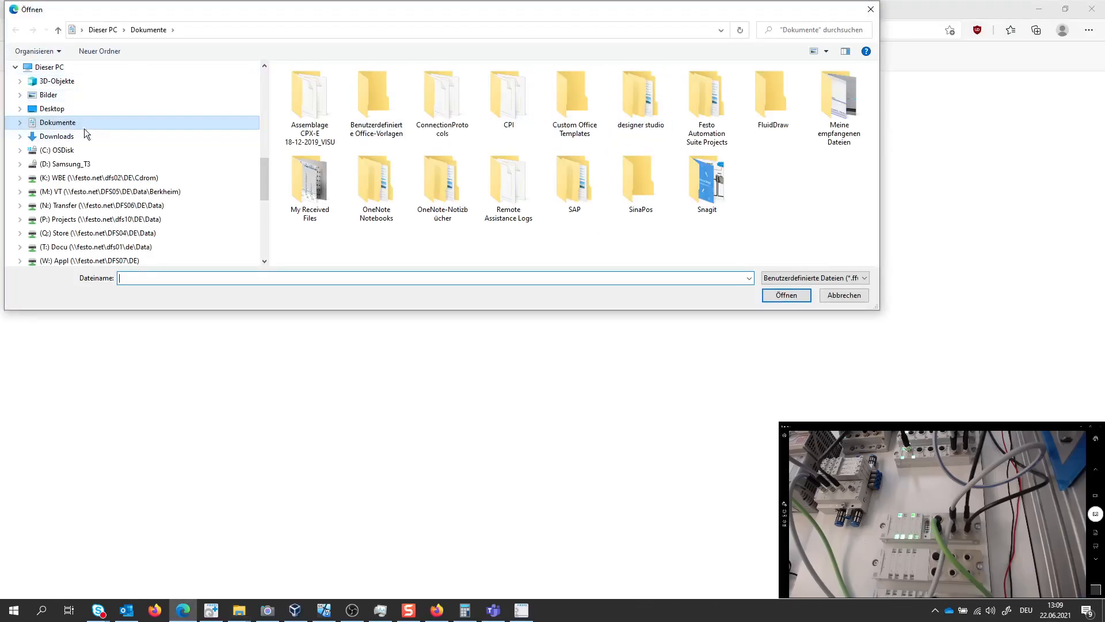
{"action": "left_click", "coordinate": [264, 75]}
{"action": "left_click", "coordinate": [204, 83]}
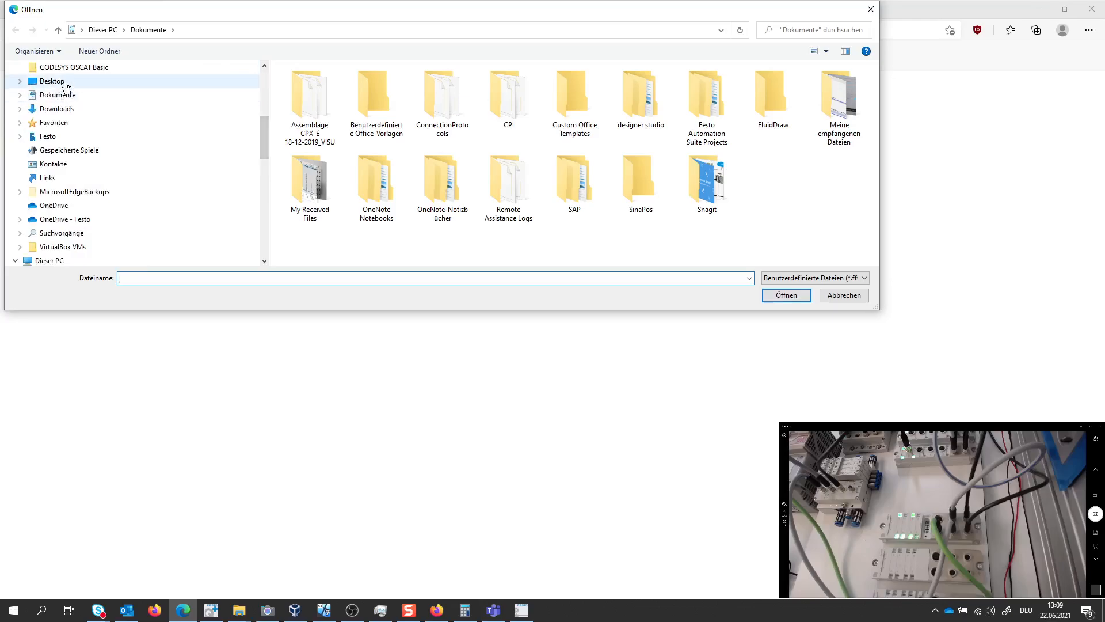
{"action": "double_click", "coordinate": [305, 205]}
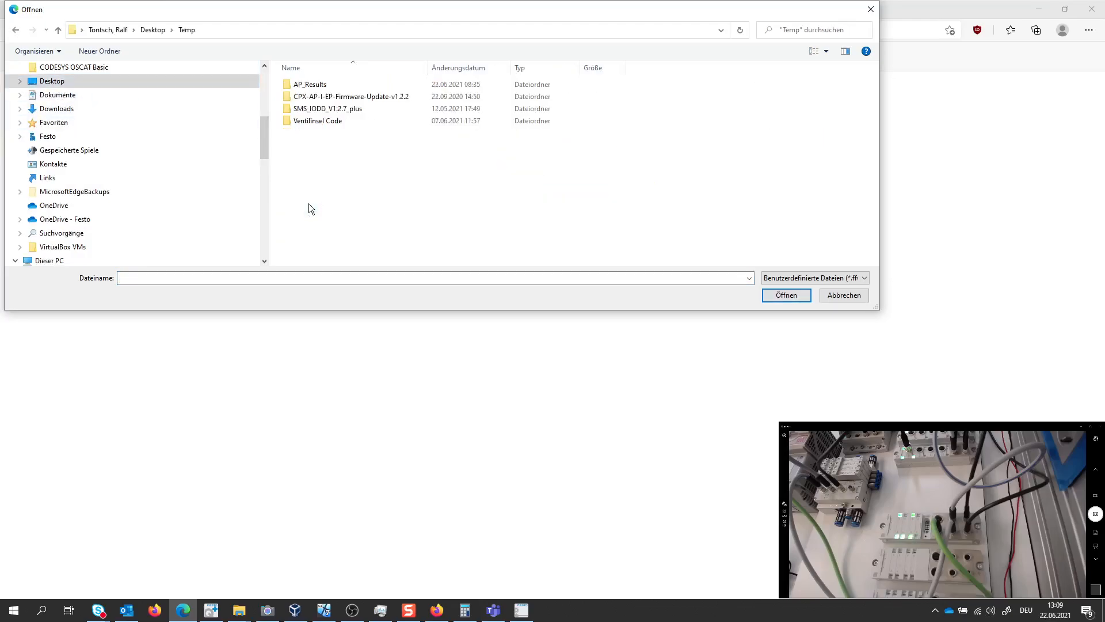
{"action": "left_click", "coordinate": [344, 98]}
{"action": "double_click", "coordinate": [345, 98]}
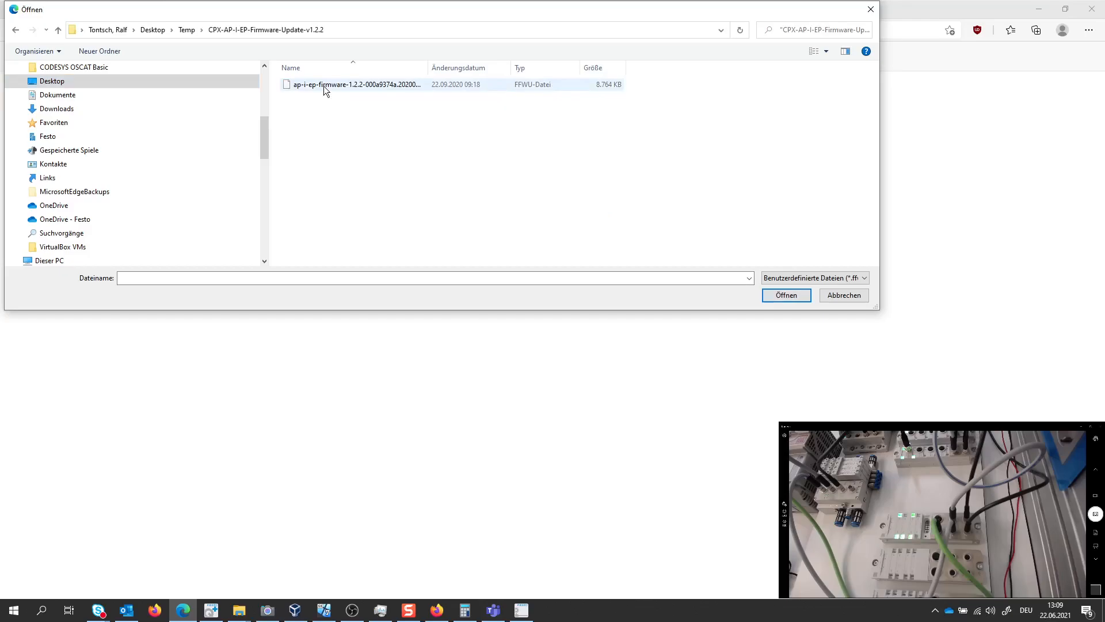
{"action": "left_click", "coordinate": [324, 85]}
{"action": "left_click", "coordinate": [786, 295]}
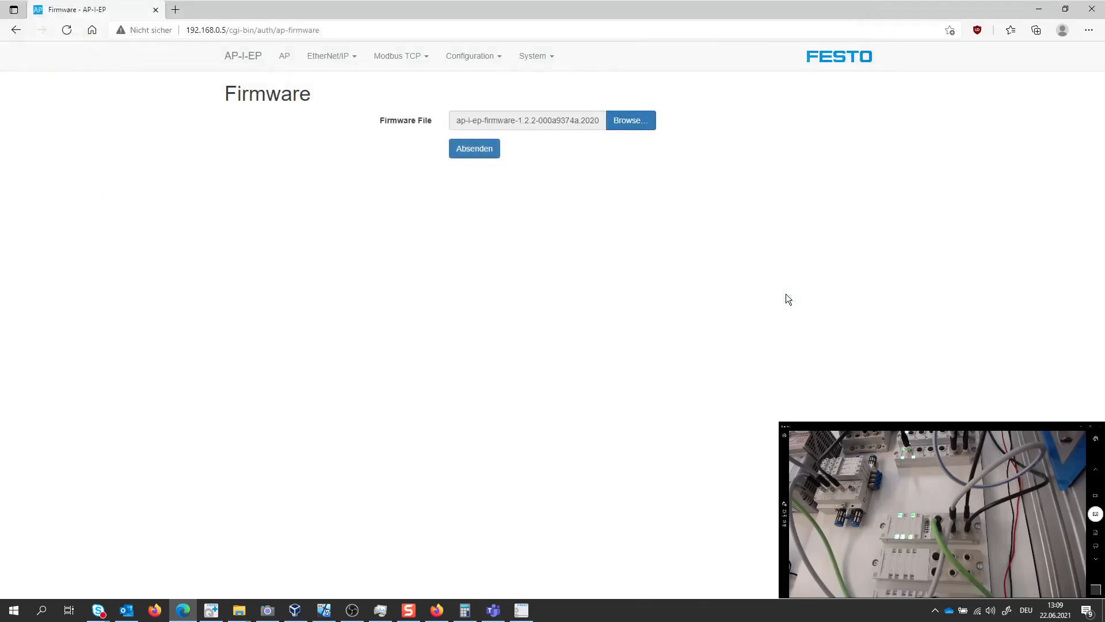
{"action": "left_click", "coordinate": [473, 152]}
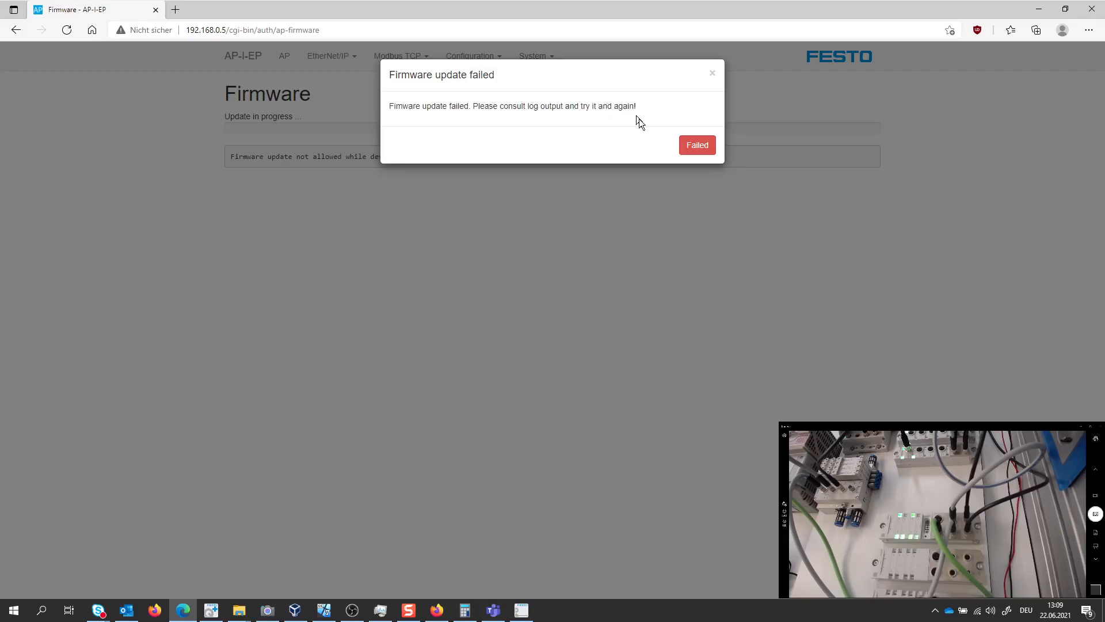
{"action": "left_click", "coordinate": [699, 146]}
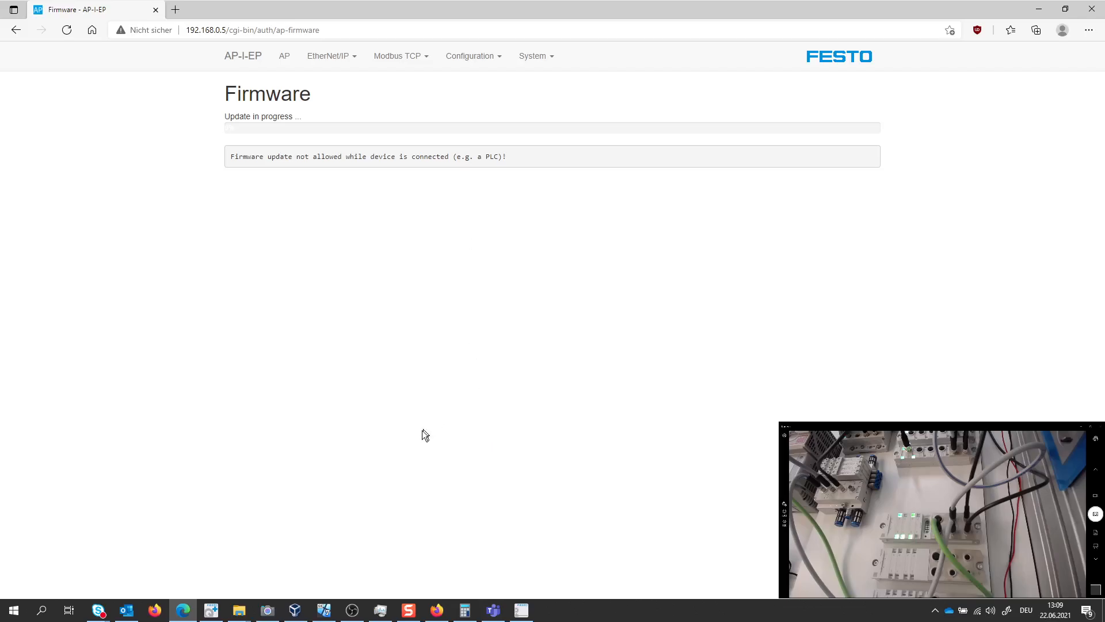
Switch to Logix Designer in the VirtualBox virtual machine and take the L5X_Export project offline from the controller
{"action": "left_click", "coordinate": [338, 544]}
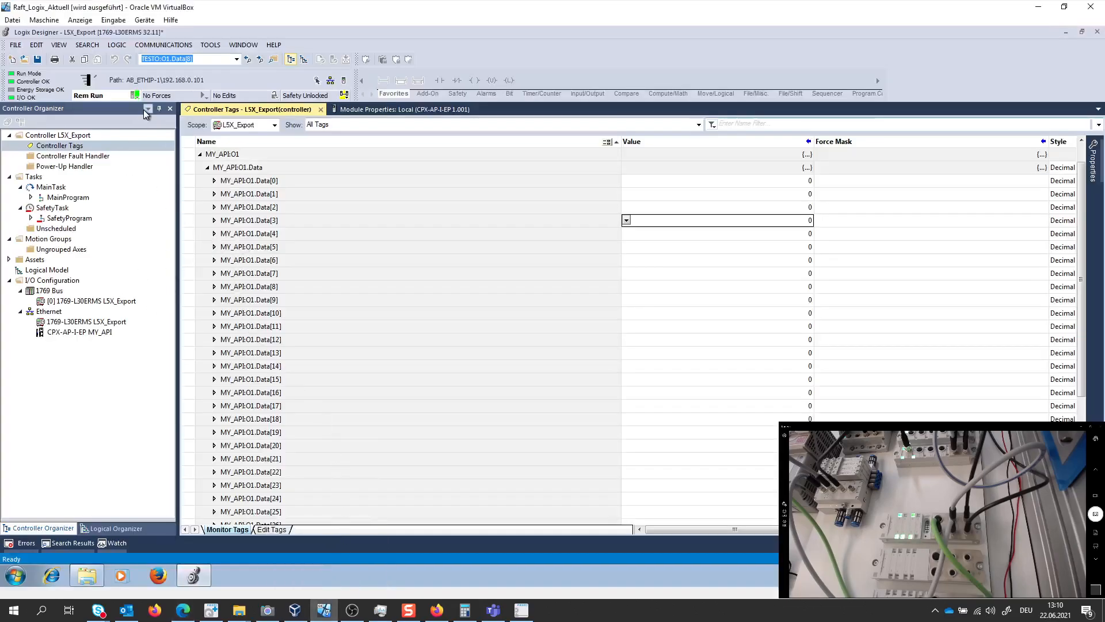
{"action": "left_click", "coordinate": [135, 95]}
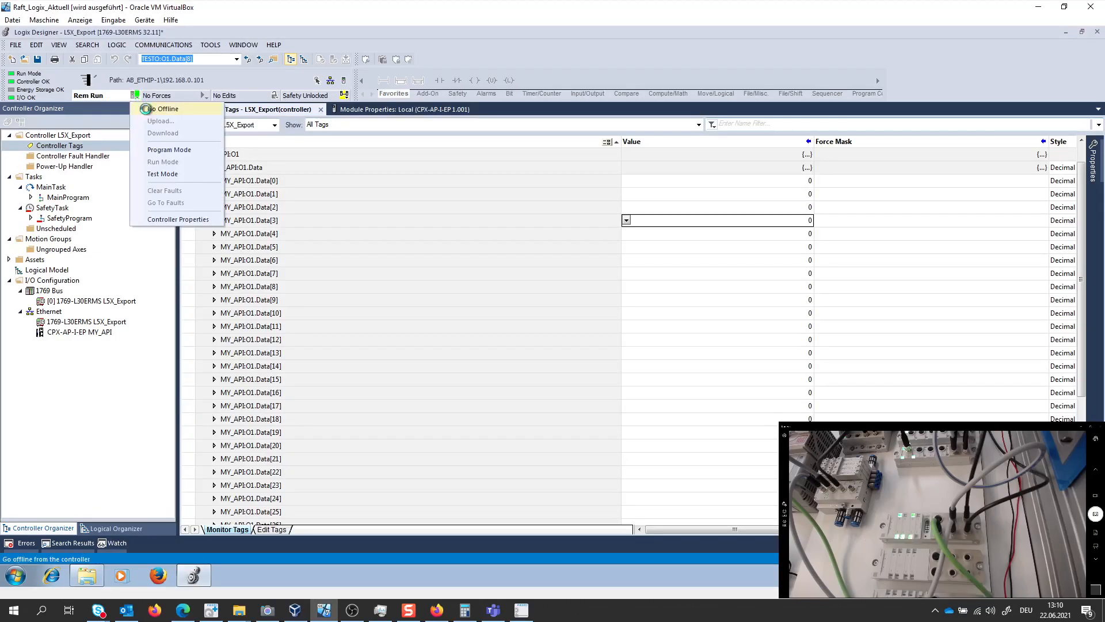
{"action": "left_click", "coordinate": [145, 108]}
Inhibit the CPX-AP-I-EP module MY_API in its connection properties and apply the change
{"action": "double_click", "coordinate": [103, 334]}
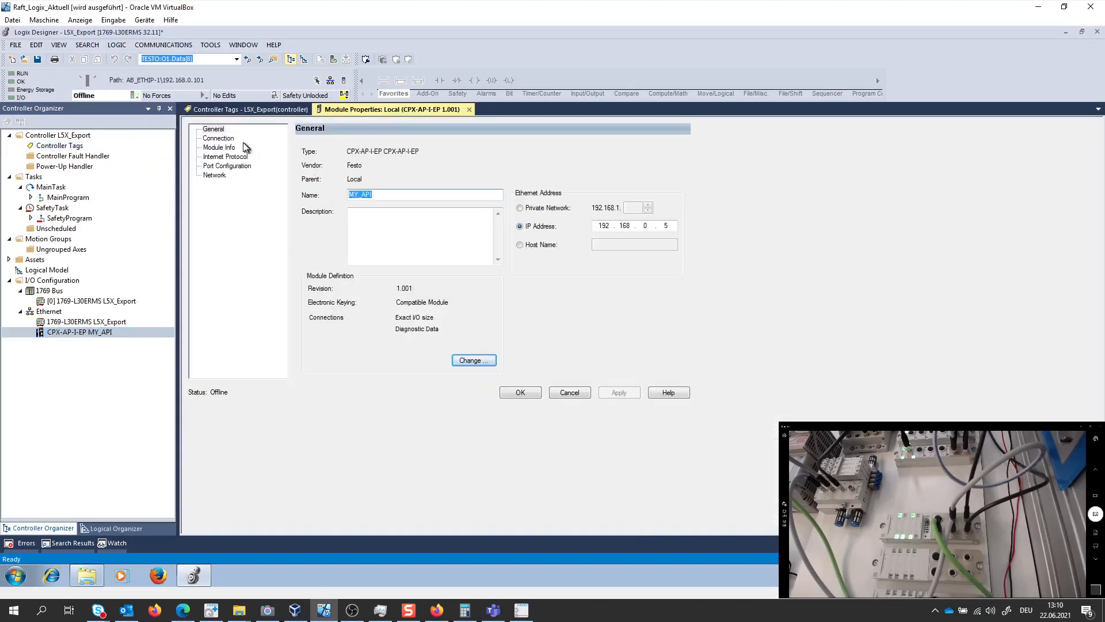
{"action": "left_click", "coordinate": [228, 139]}
{"action": "left_click", "coordinate": [230, 148]}
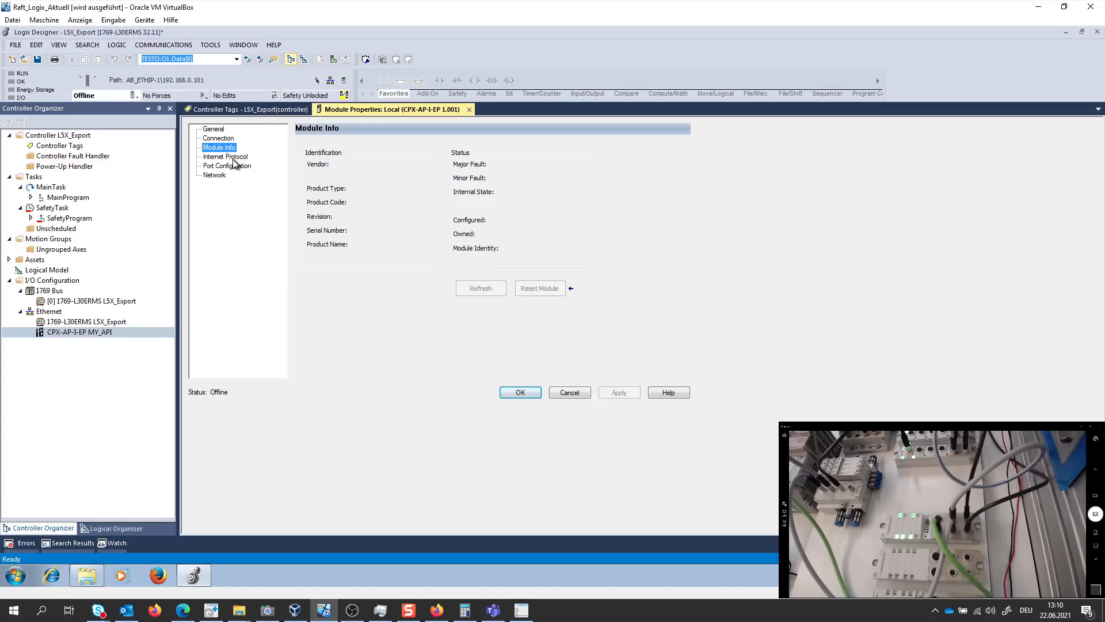
{"action": "left_click", "coordinate": [229, 167]}
{"action": "left_click", "coordinate": [218, 130]}
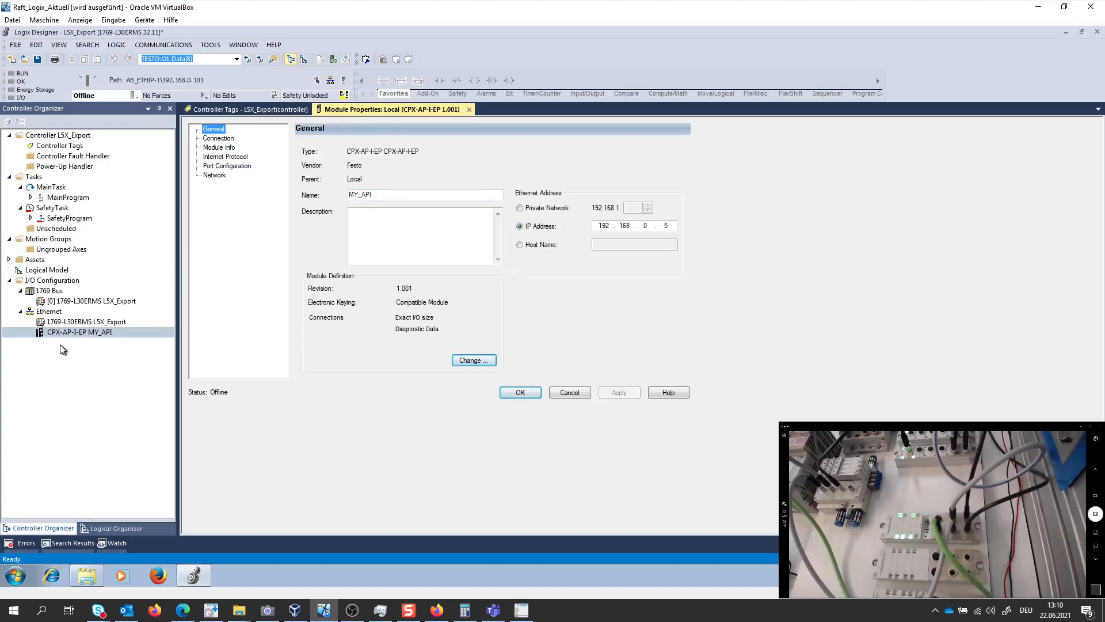
{"action": "left_click", "coordinate": [217, 138]}
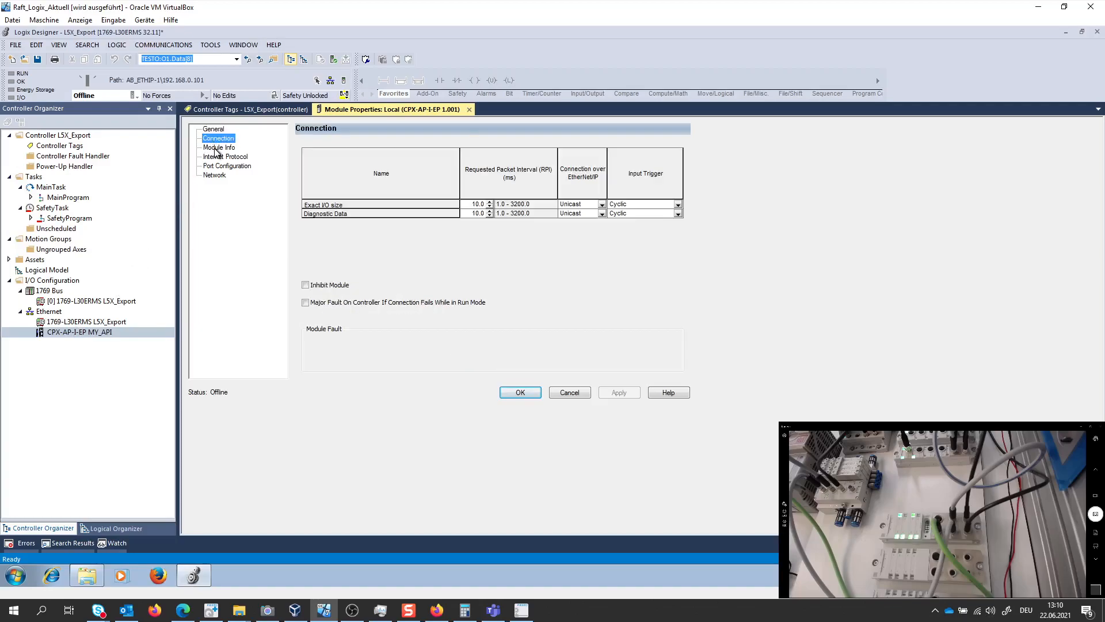
{"action": "left_click", "coordinate": [306, 285]}
{"action": "left_click", "coordinate": [619, 393]}
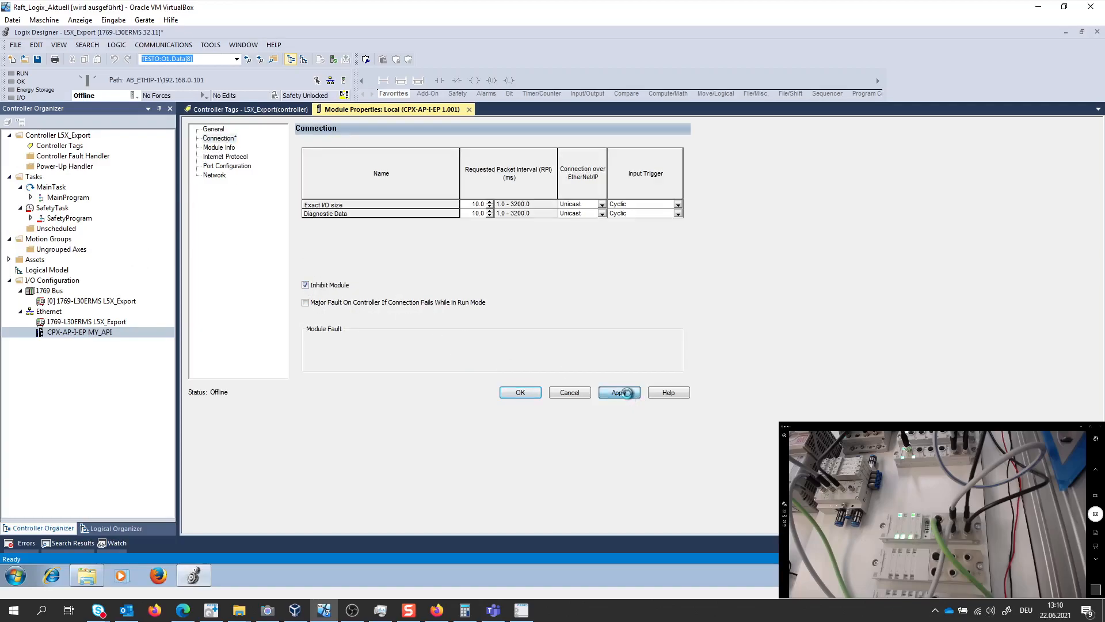
Download the offline L5X_Export project to the connected controller
{"action": "left_click", "coordinate": [133, 95]}
{"action": "left_click", "coordinate": [157, 134]}
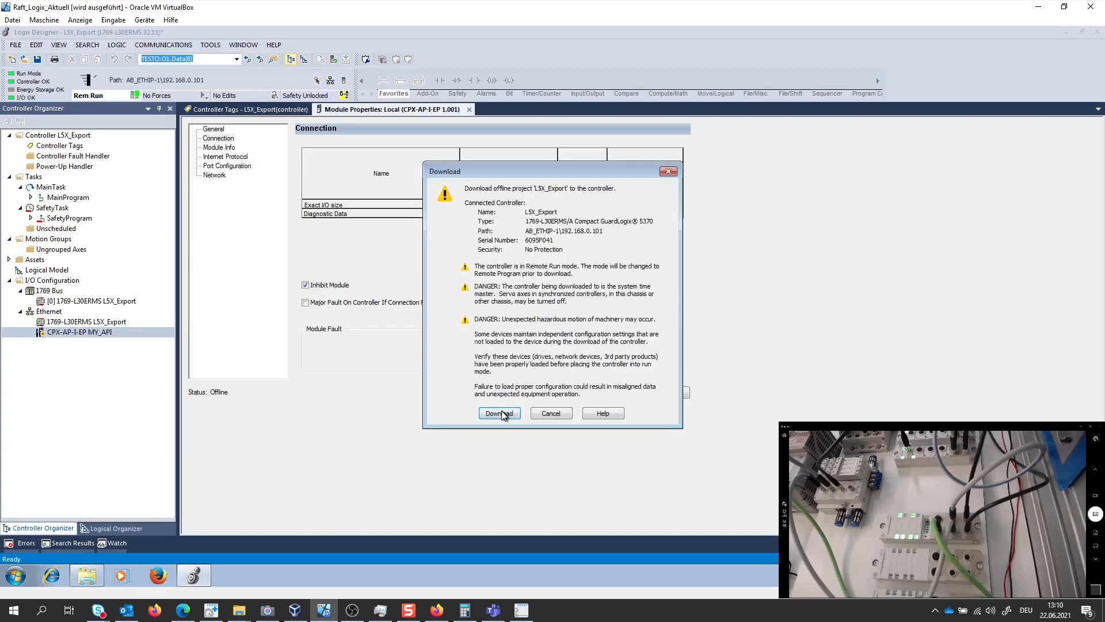
{"action": "left_click", "coordinate": [495, 412]}
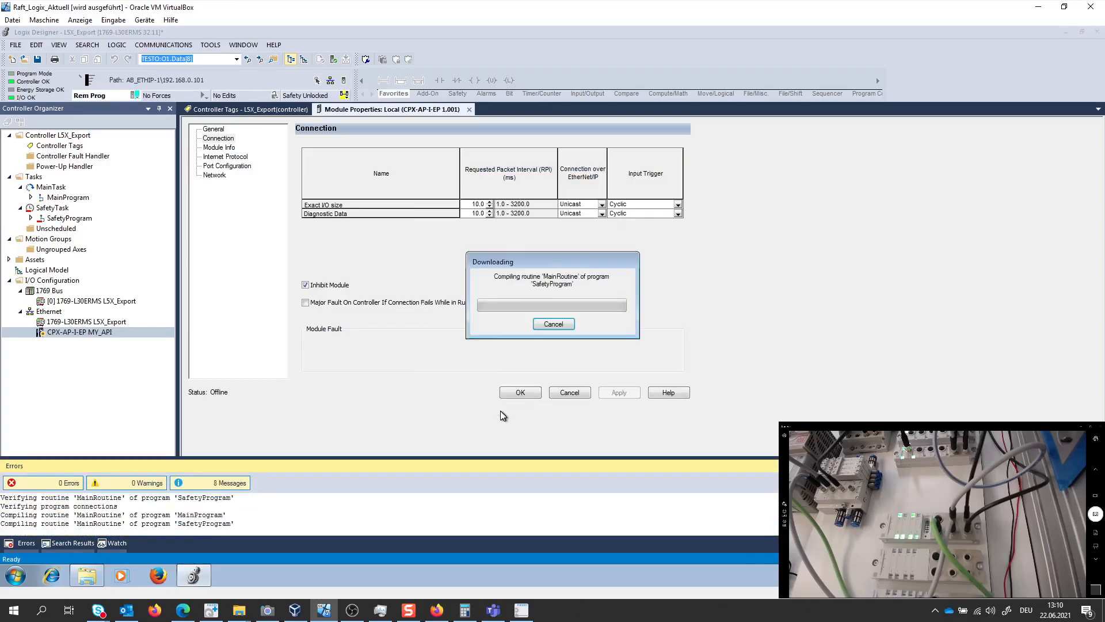
Switch to Edge, reopen the AP-I-EP firmware upload page, and choose ap-i-ep-firmware-1.2.2-000a9374a.20200922.ffwu as the firmware file
{"action": "left_click", "coordinate": [437, 610]}
{"action": "left_click", "coordinate": [183, 610]}
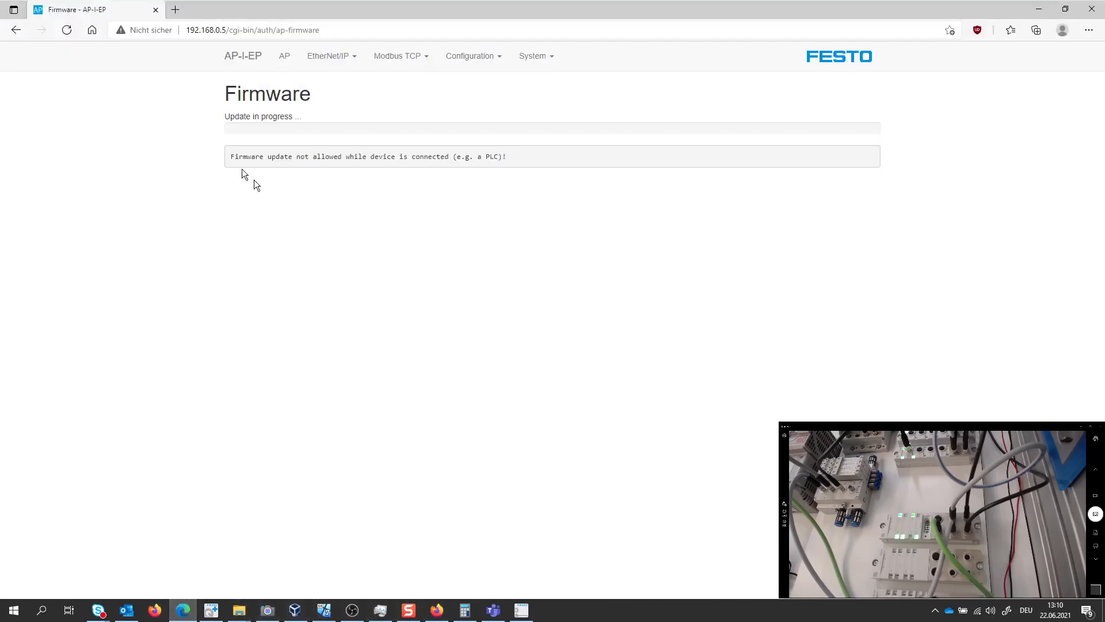
{"action": "left_click", "coordinate": [469, 57]}
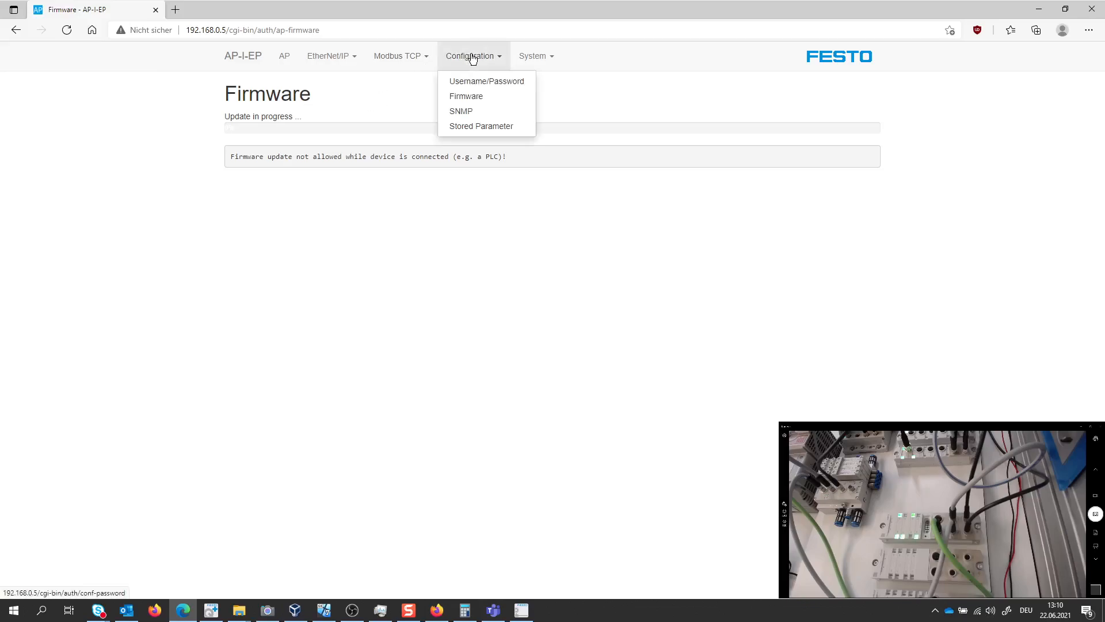
{"action": "left_click", "coordinate": [490, 98]}
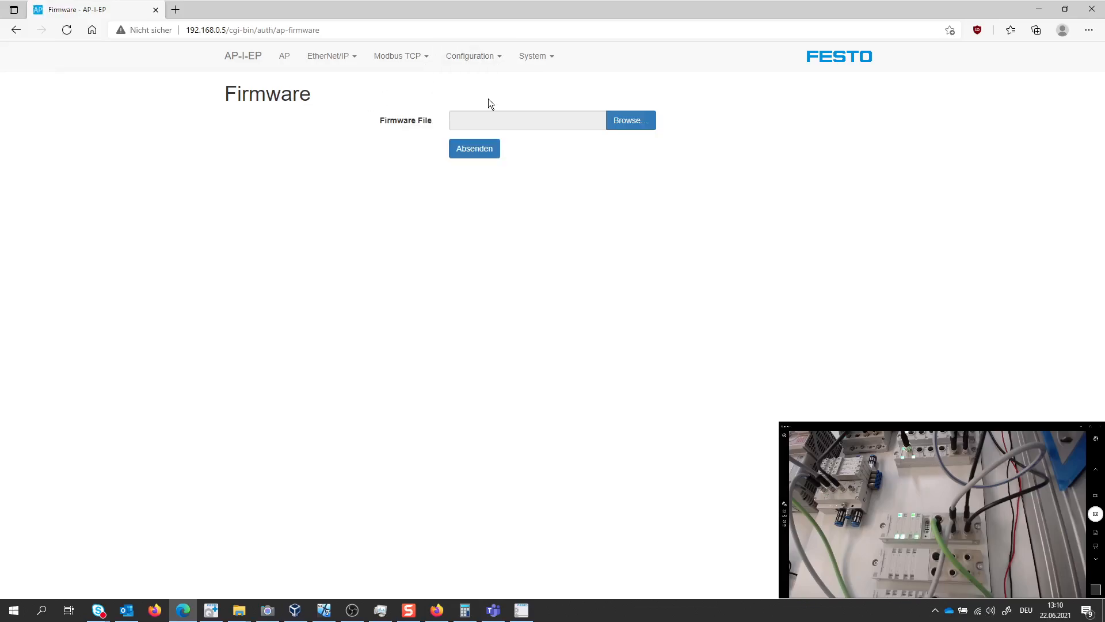
{"action": "left_click", "coordinate": [643, 128]}
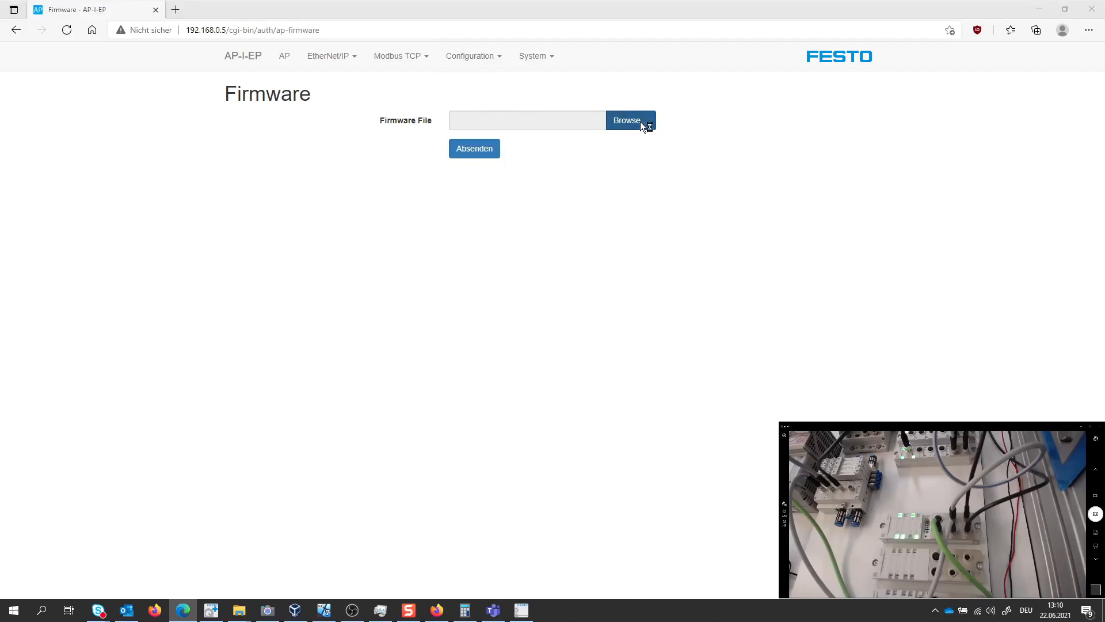
{"action": "left_click", "coordinate": [346, 85]}
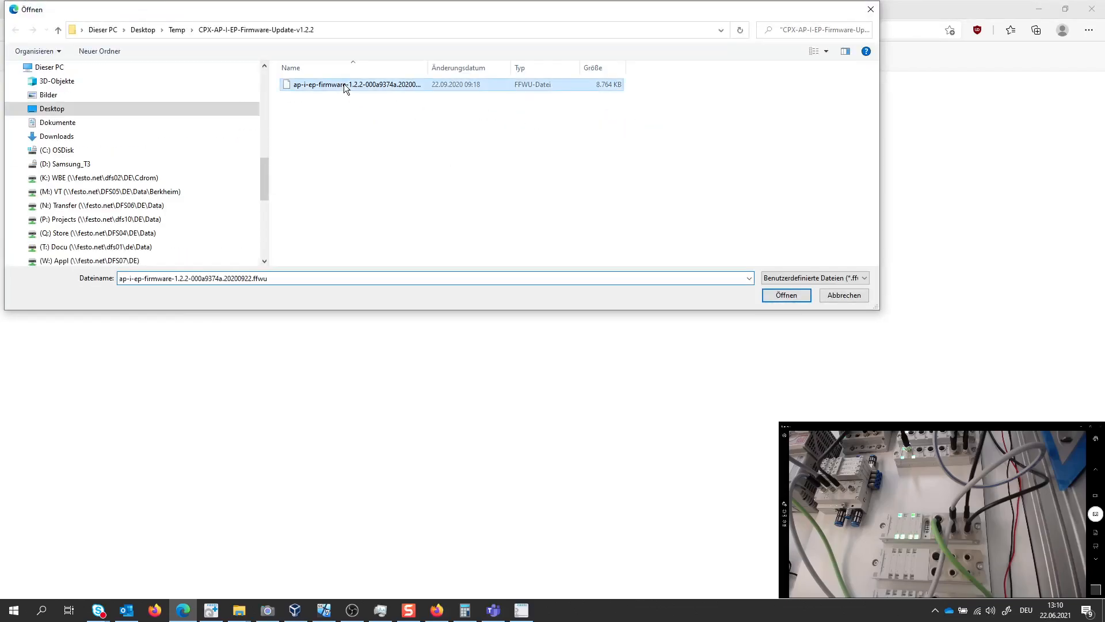
{"action": "left_click", "coordinate": [792, 296]}
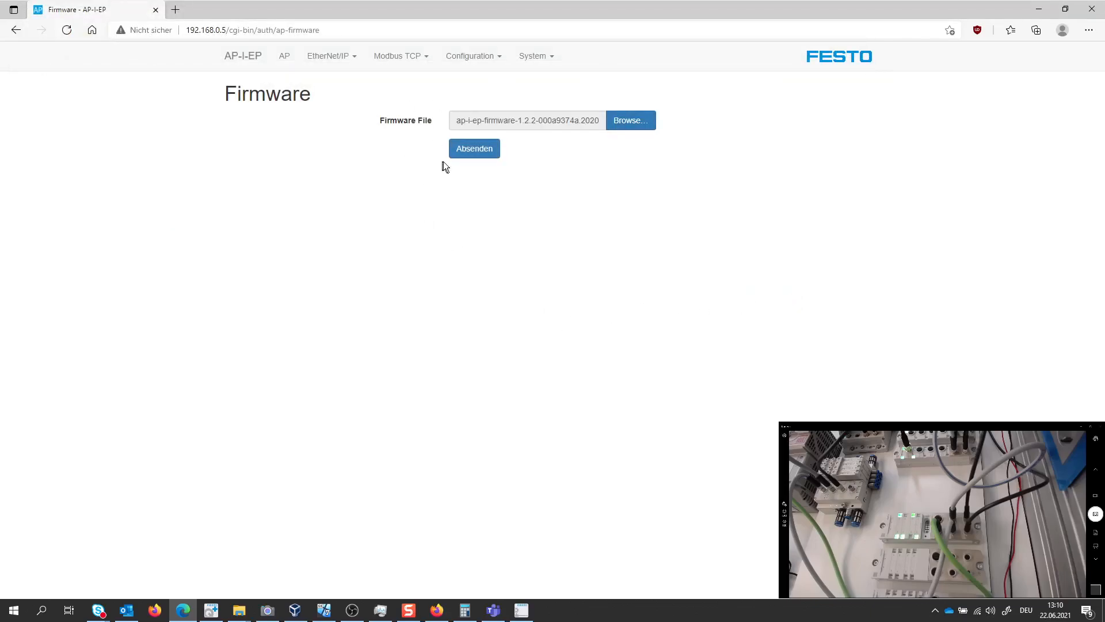
Switch to the Logix Designer virtual machine and change the controller mode back to Remote Run
{"action": "left_click", "coordinate": [324, 609]}
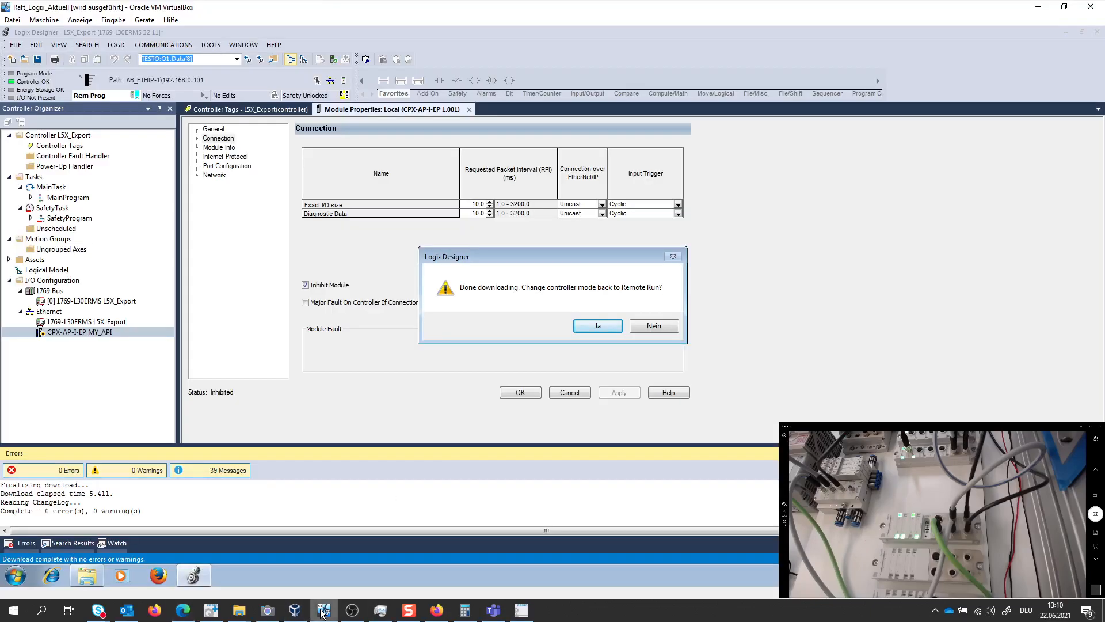
{"action": "left_click", "coordinate": [593, 327]}
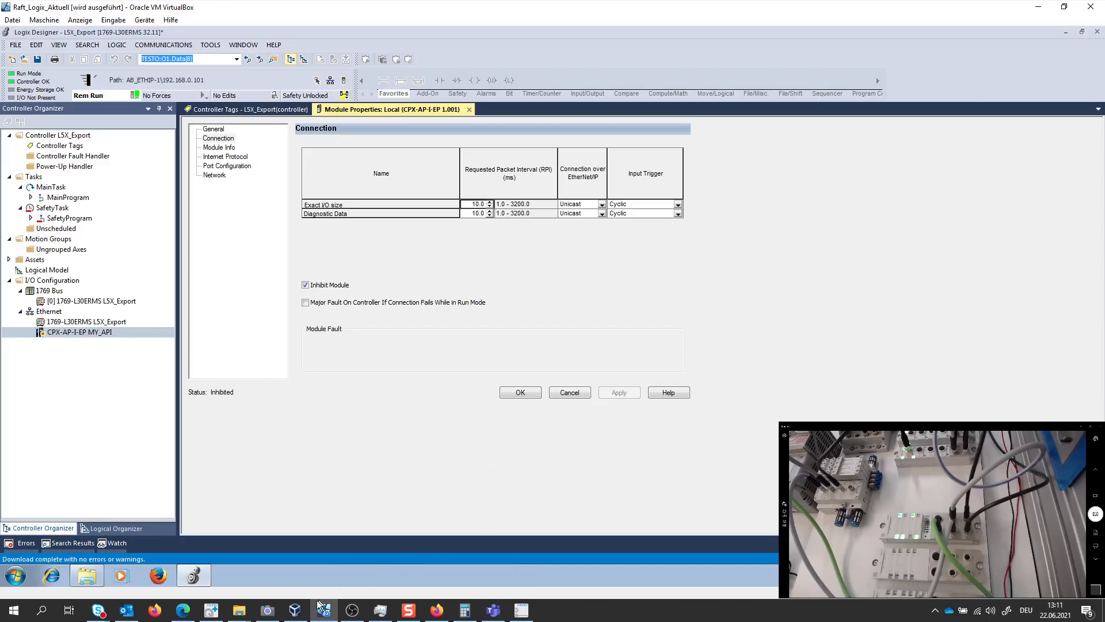
Return to the firmware page in Edge, run the update with the chosen file, and close the completion message
{"action": "mouse_move", "coordinate": [182, 607]}
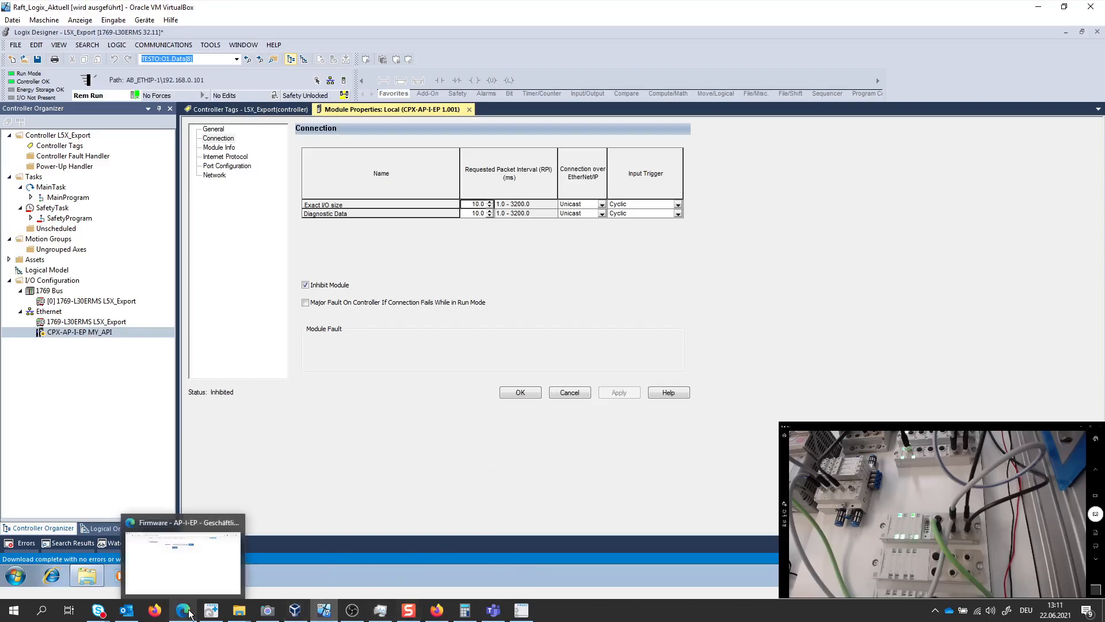
{"action": "left_click", "coordinate": [199, 565]}
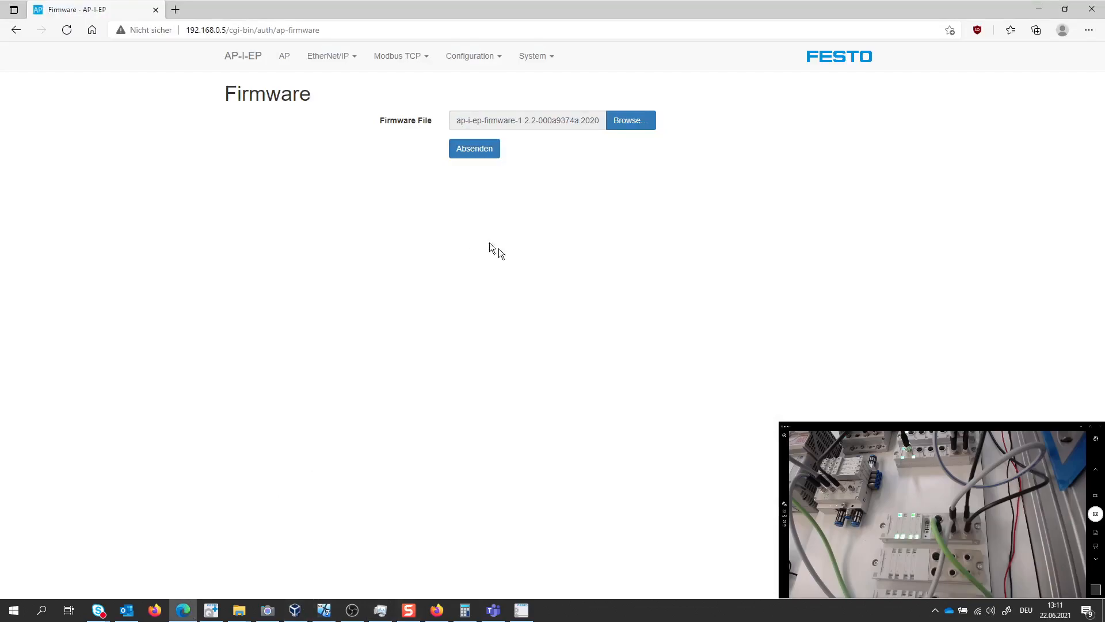
{"action": "left_click", "coordinate": [488, 153]}
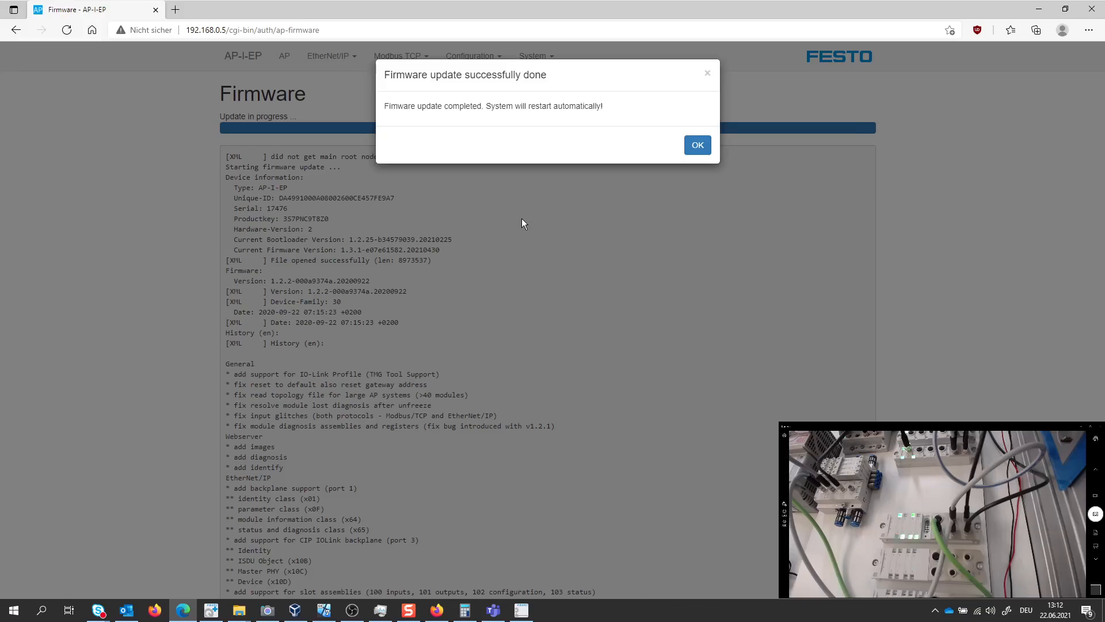
{"action": "left_click", "coordinate": [697, 146]}
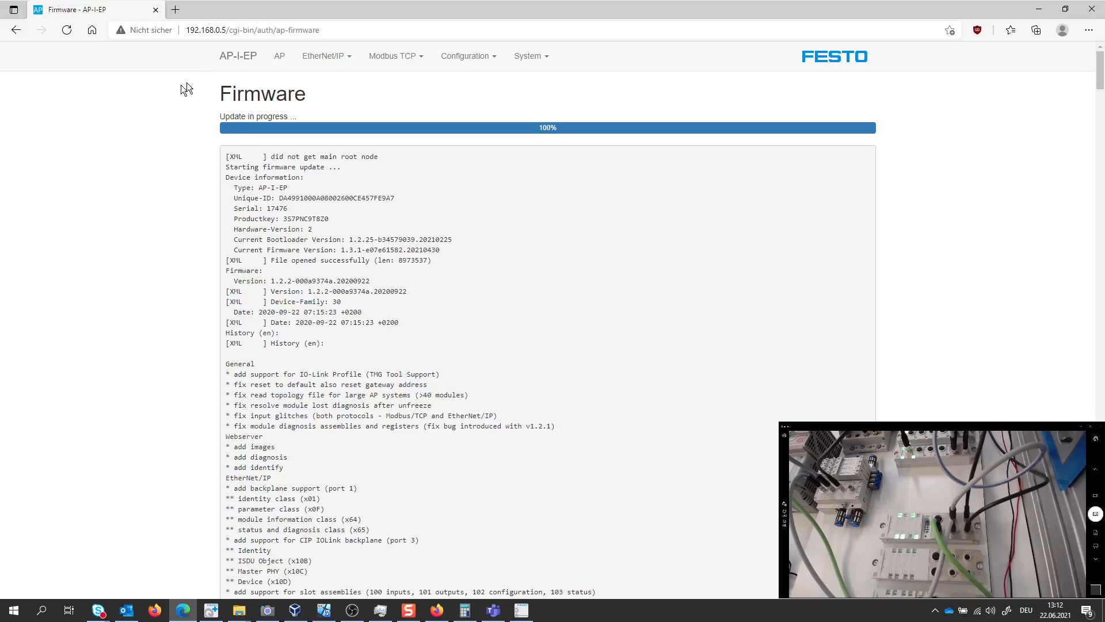
Open the AP terminal overview and check the firmware version of the CPX-AP-I-EP-M12 module in the Modules table
{"action": "left_click", "coordinate": [336, 30]}
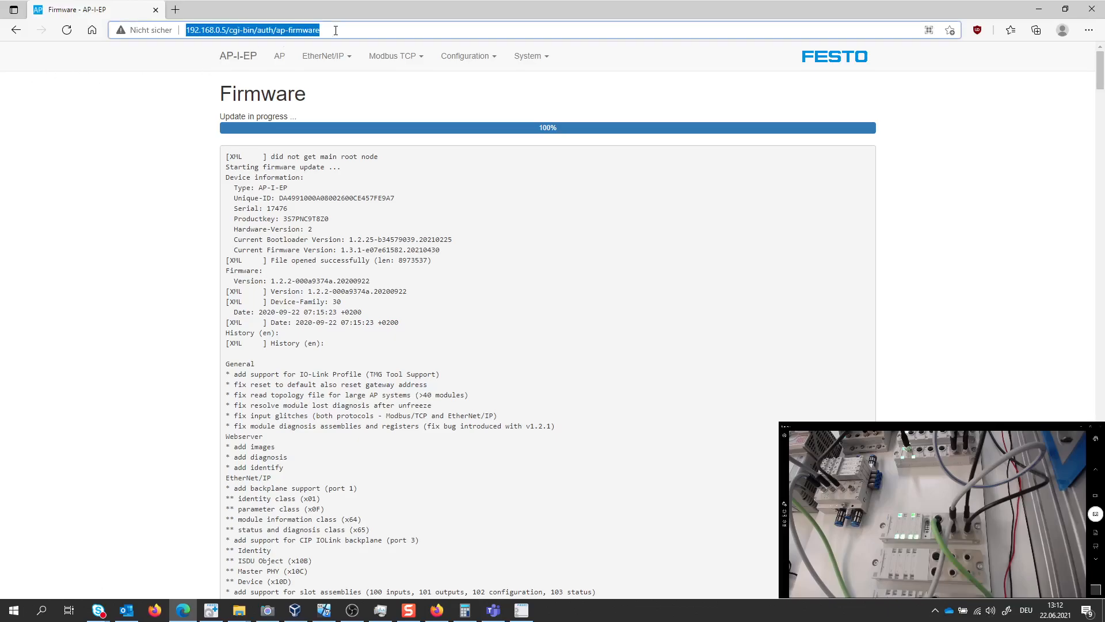
{"action": "left_click", "coordinate": [279, 57]}
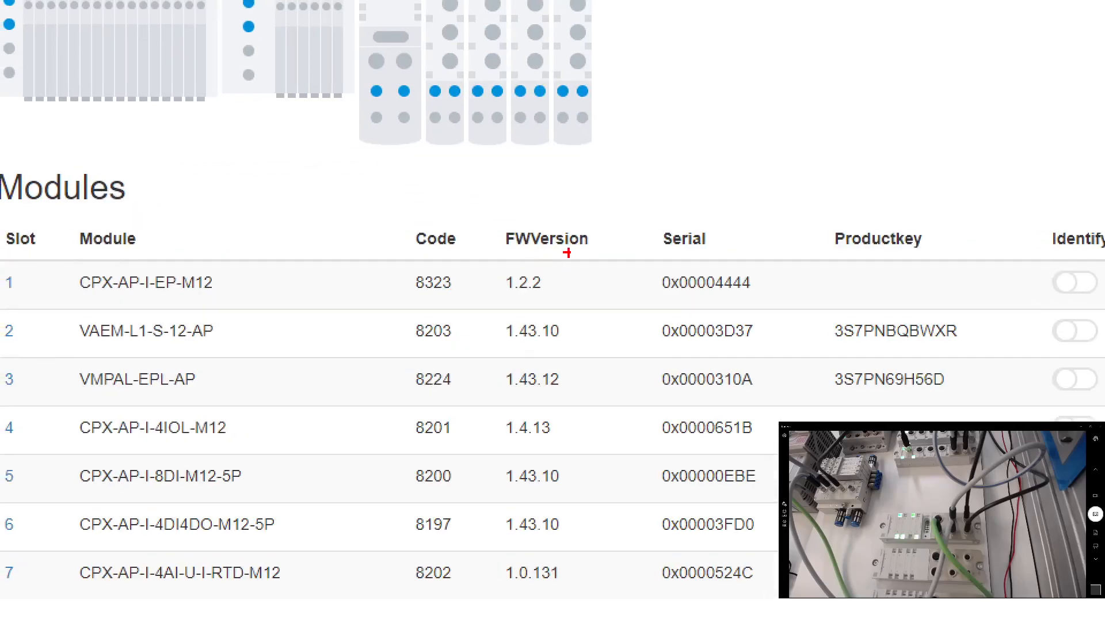
{"action": "left_click_drag", "start_coordinate": [487, 227], "coordinate": [629, 292]}
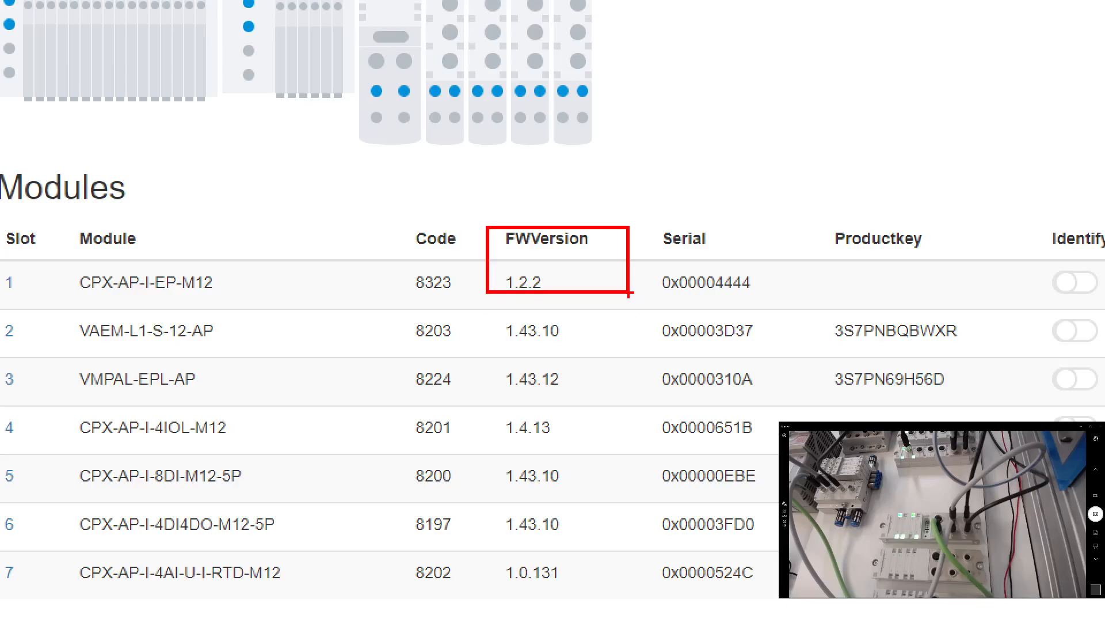
{"action": "key", "text": "Escape"}
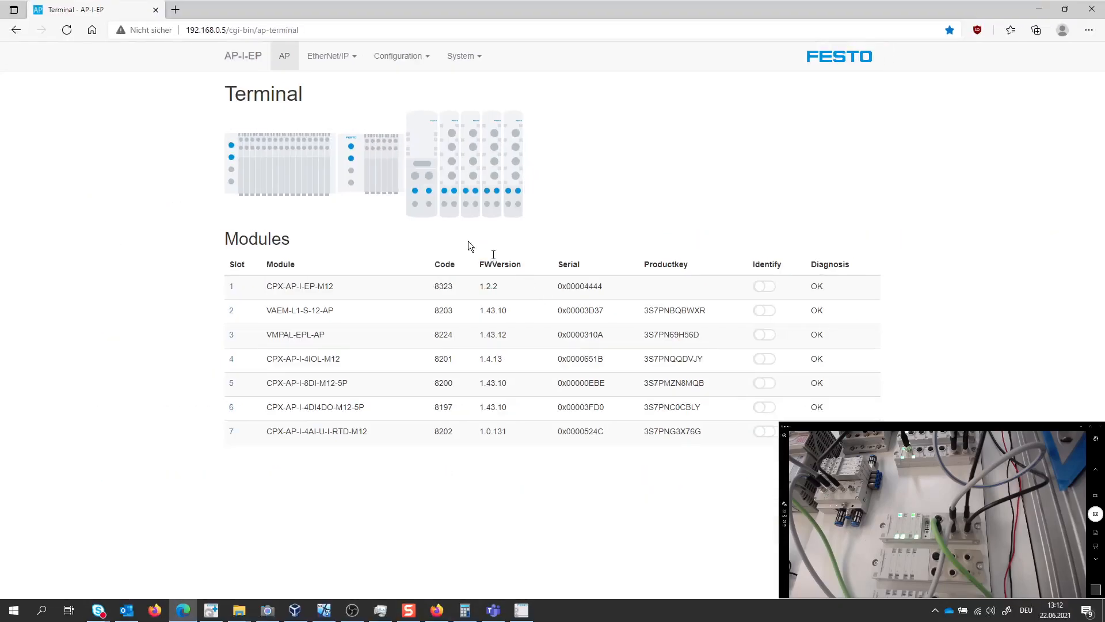